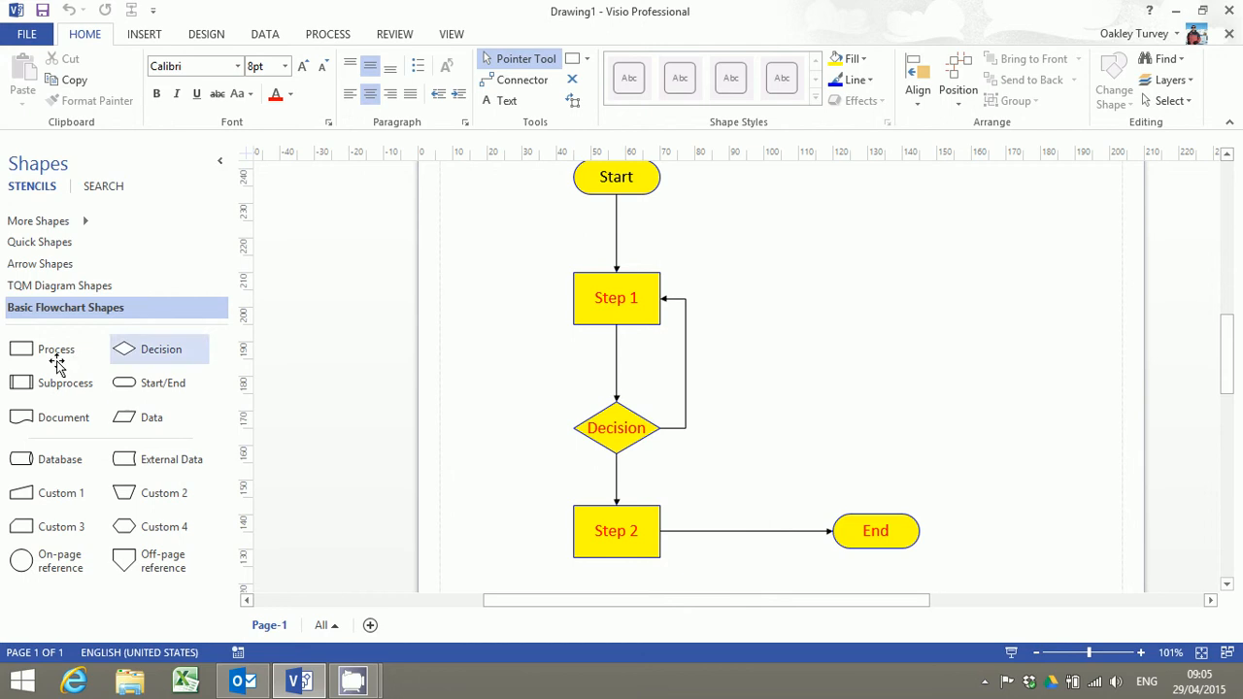
Place an unformatted Process shape from Basic Flowchart Shapes beside Step 1, and delete it from the page.
drag(84, 342, 804, 296)
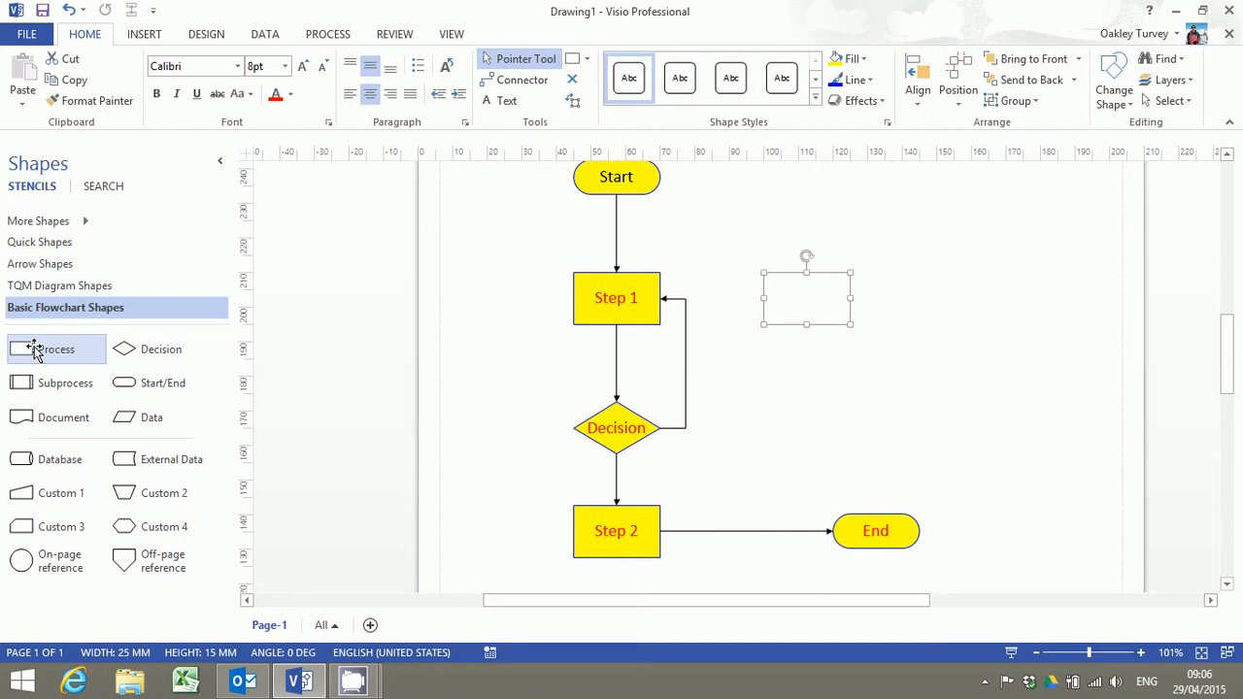
key(Delete)
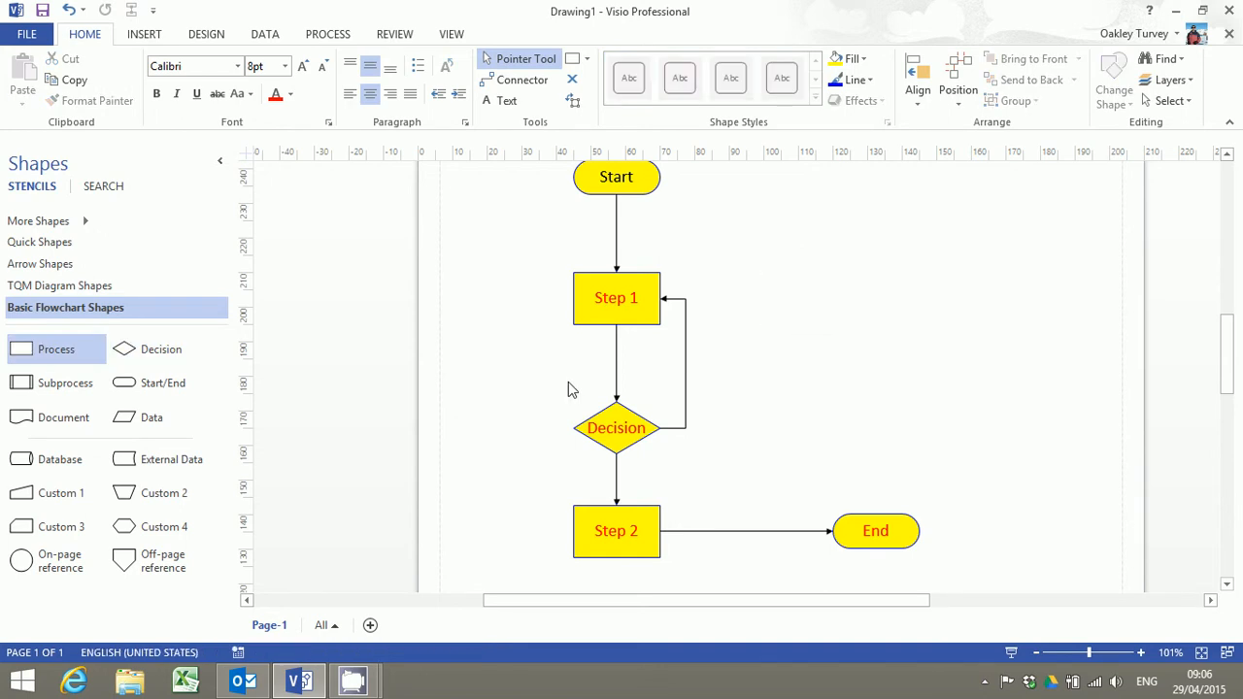
Select the Step 1 shape and open the Favorites stencil from My Shapes.
click(636, 306)
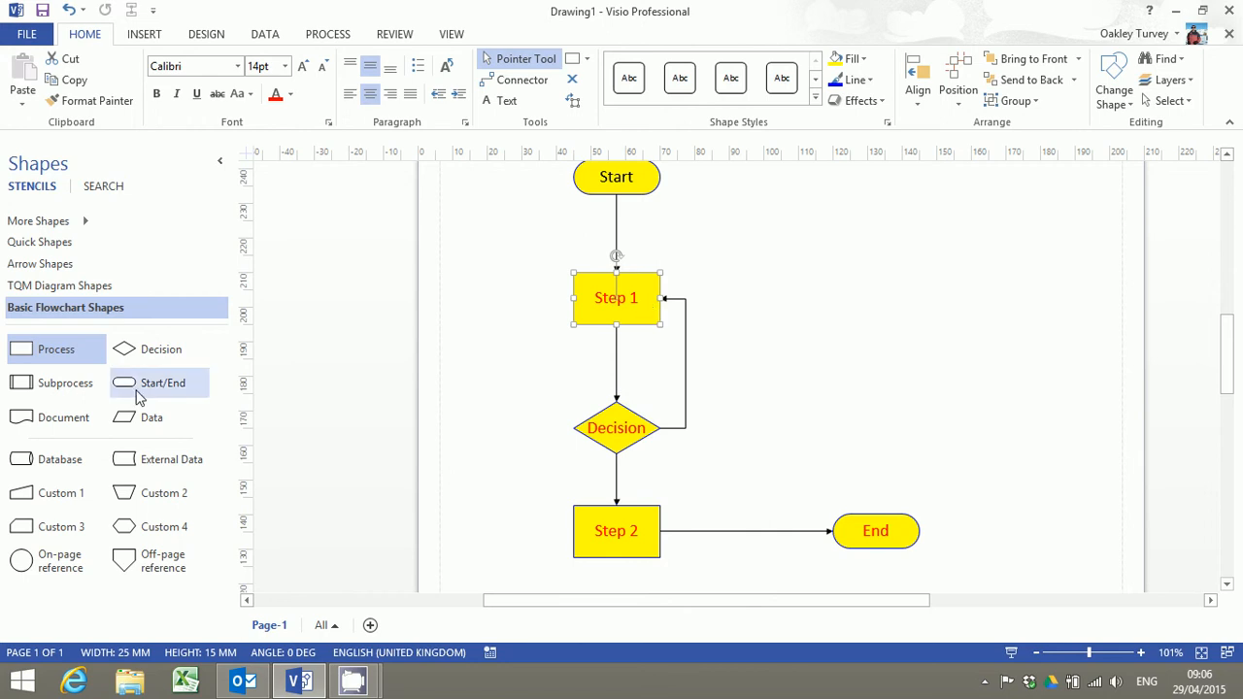
click(54, 231)
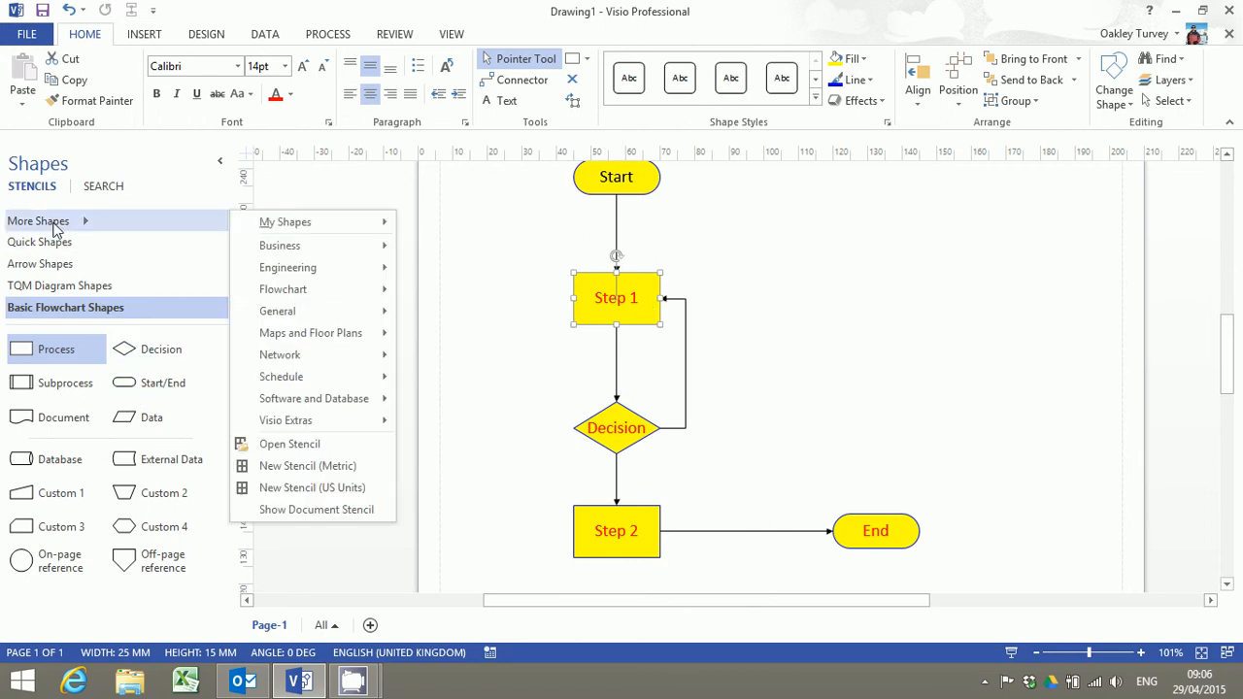
mouse_move(306, 227)
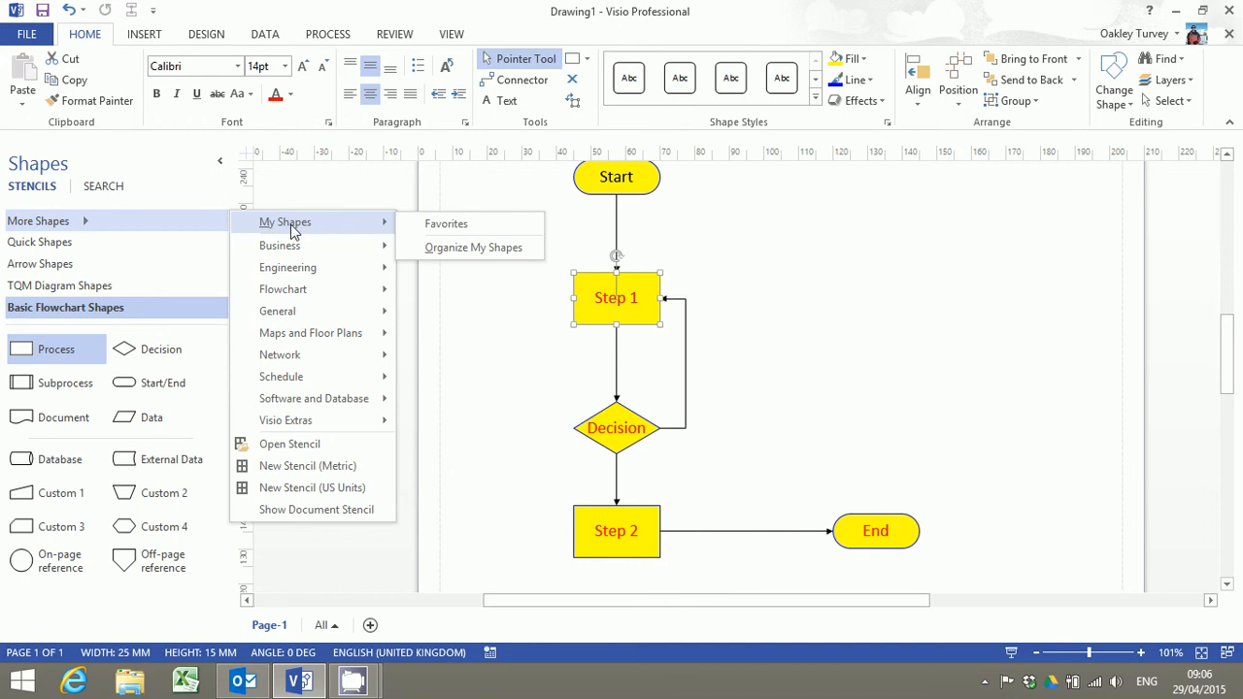
click(448, 224)
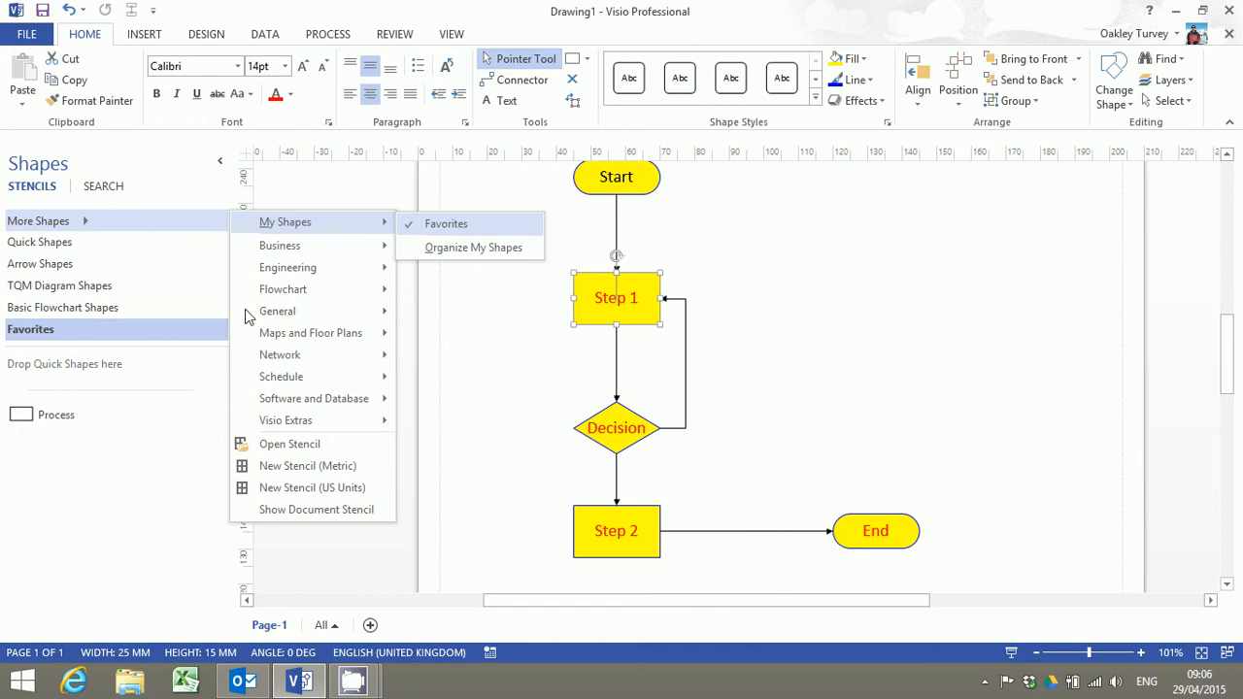
Move the yellow Step 1 shape into the Favorites stencil, allow the stencil to be edited, and name the new master Process.
click(24, 420)
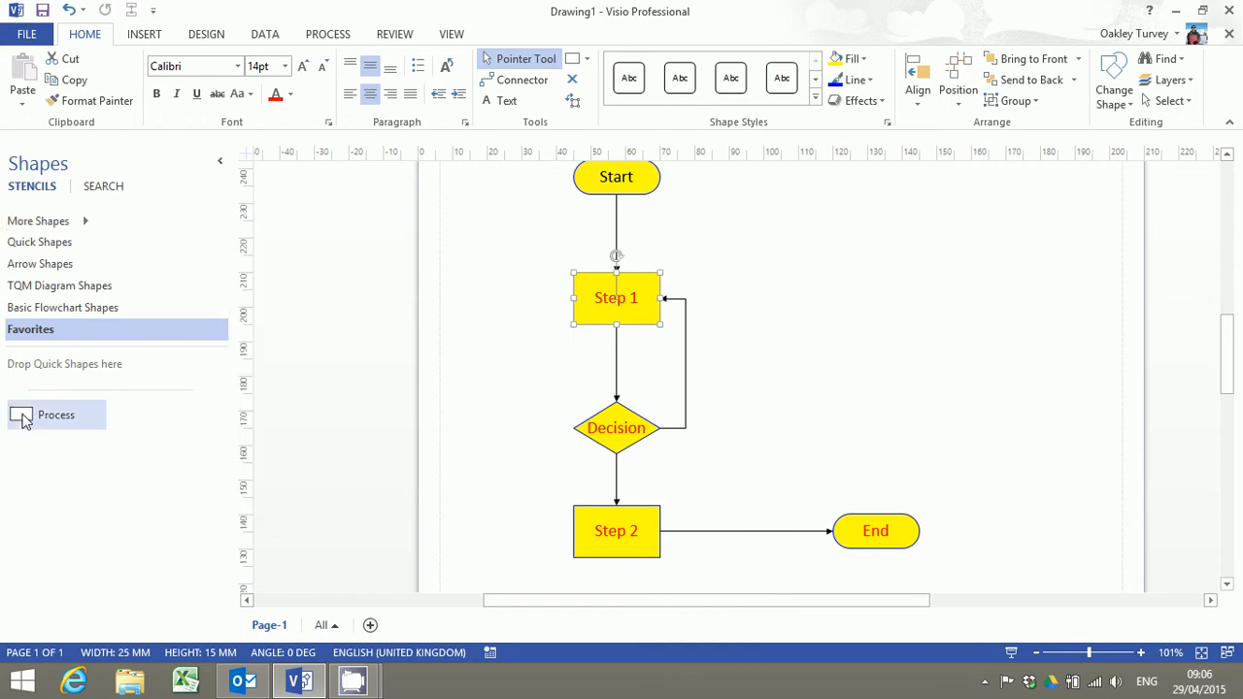
drag(26, 420, 342, 377)
drag(155, 423, 116, 432)
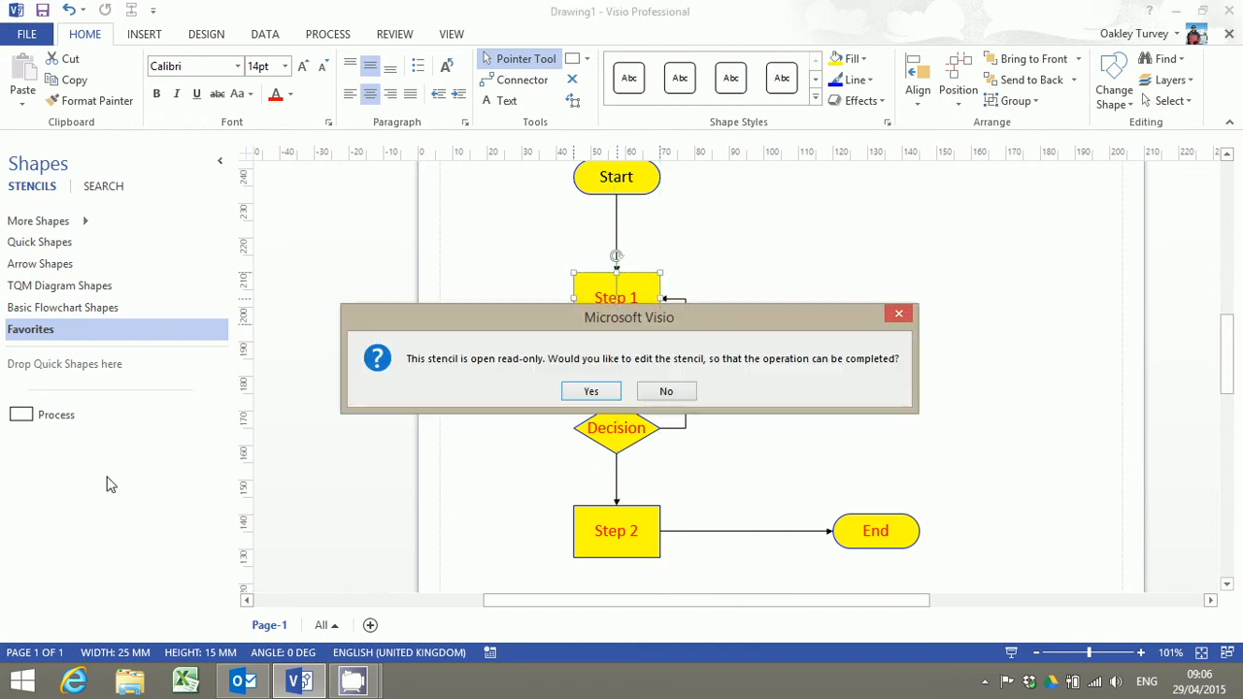
click(591, 391)
click(176, 419)
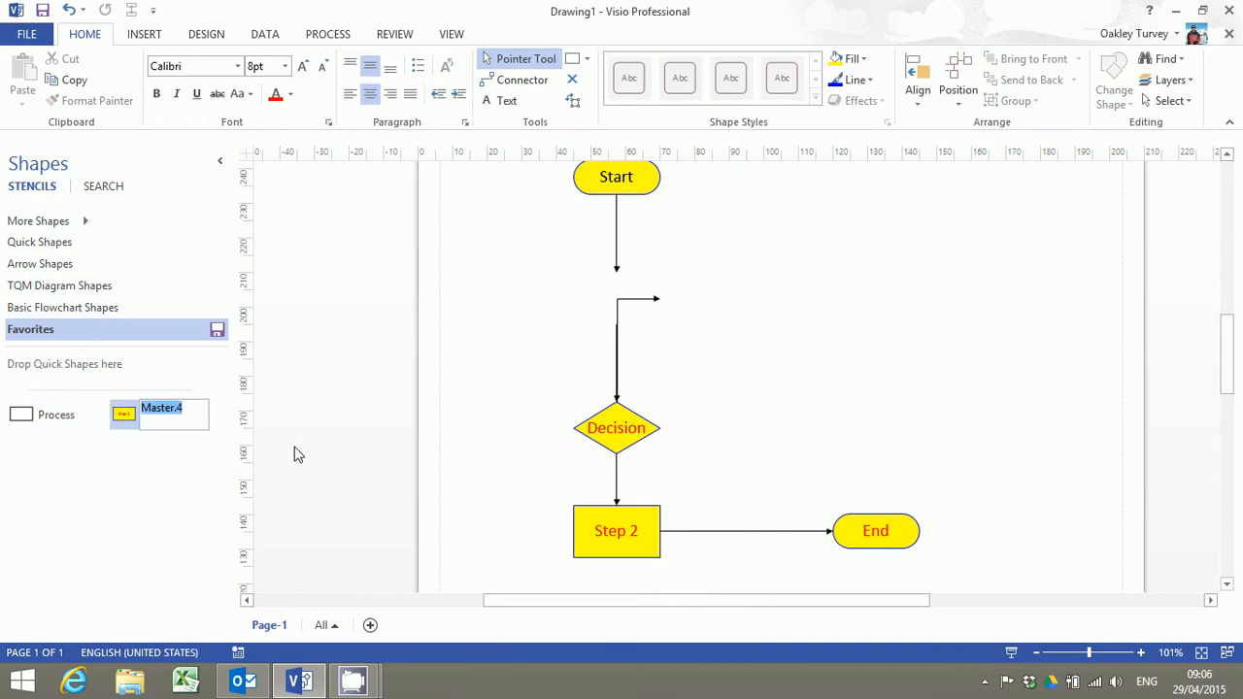
text(Process)
key(Return)
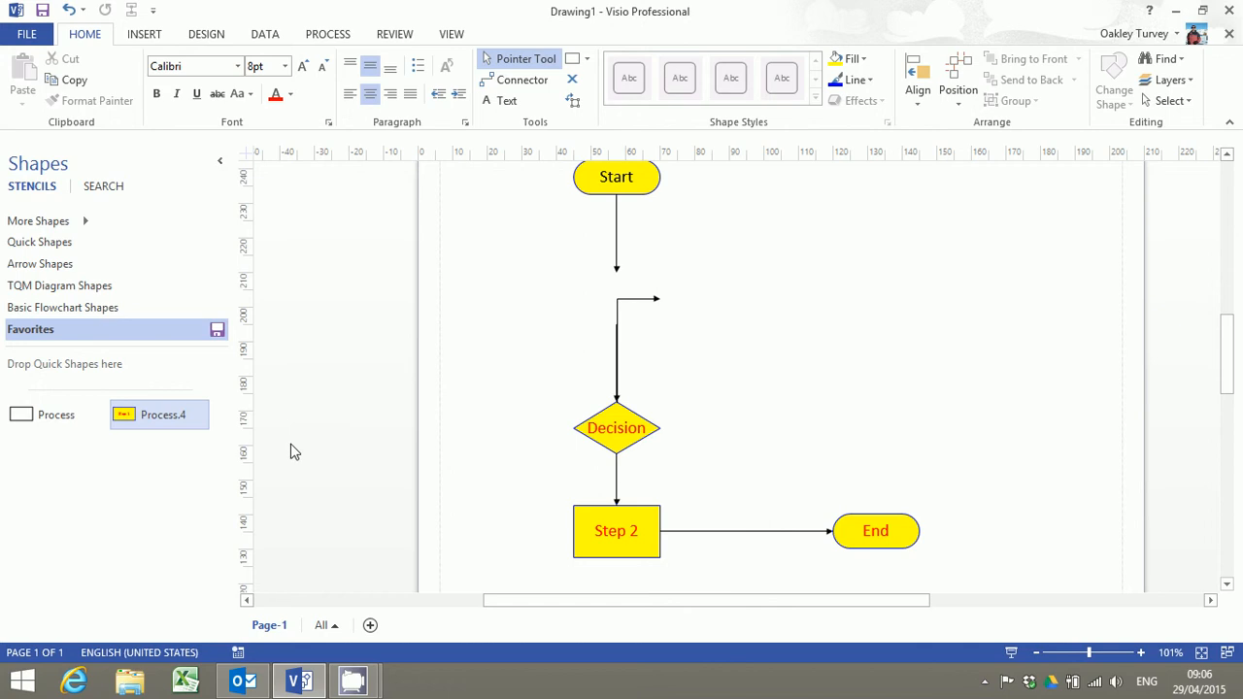
Delete the plain white Process master from Favorites and rename the yellow Step 1 master 0Process.
click(53, 421)
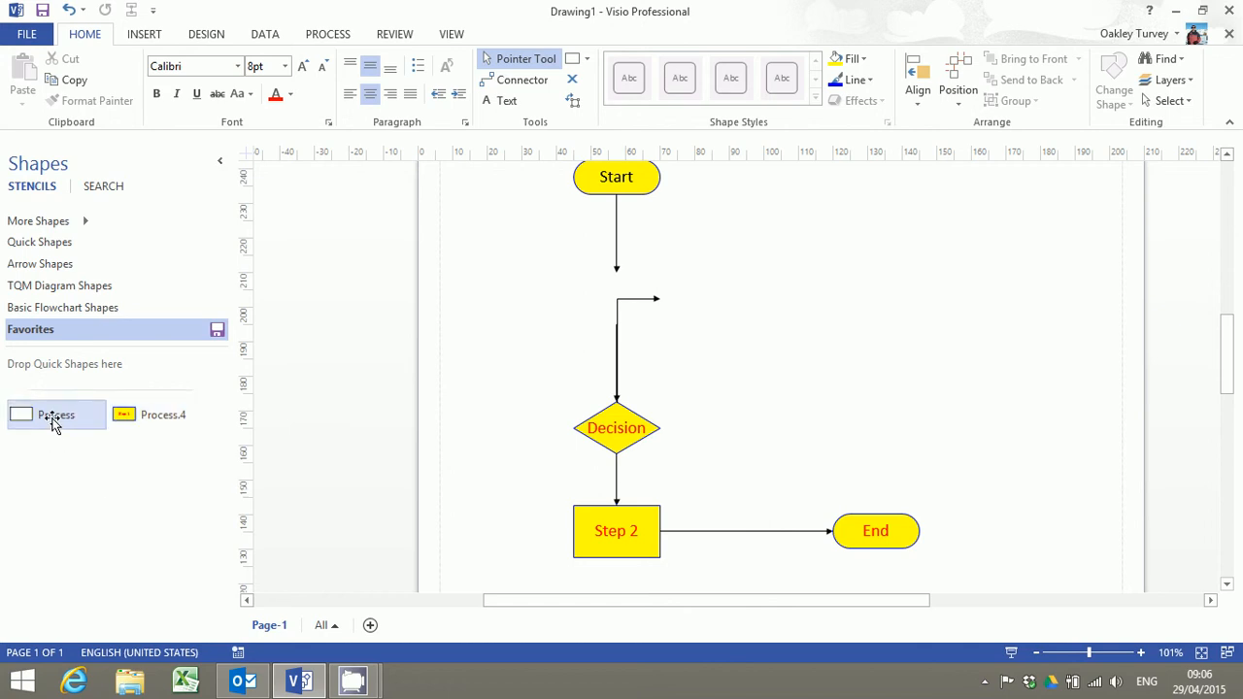
key(Delete)
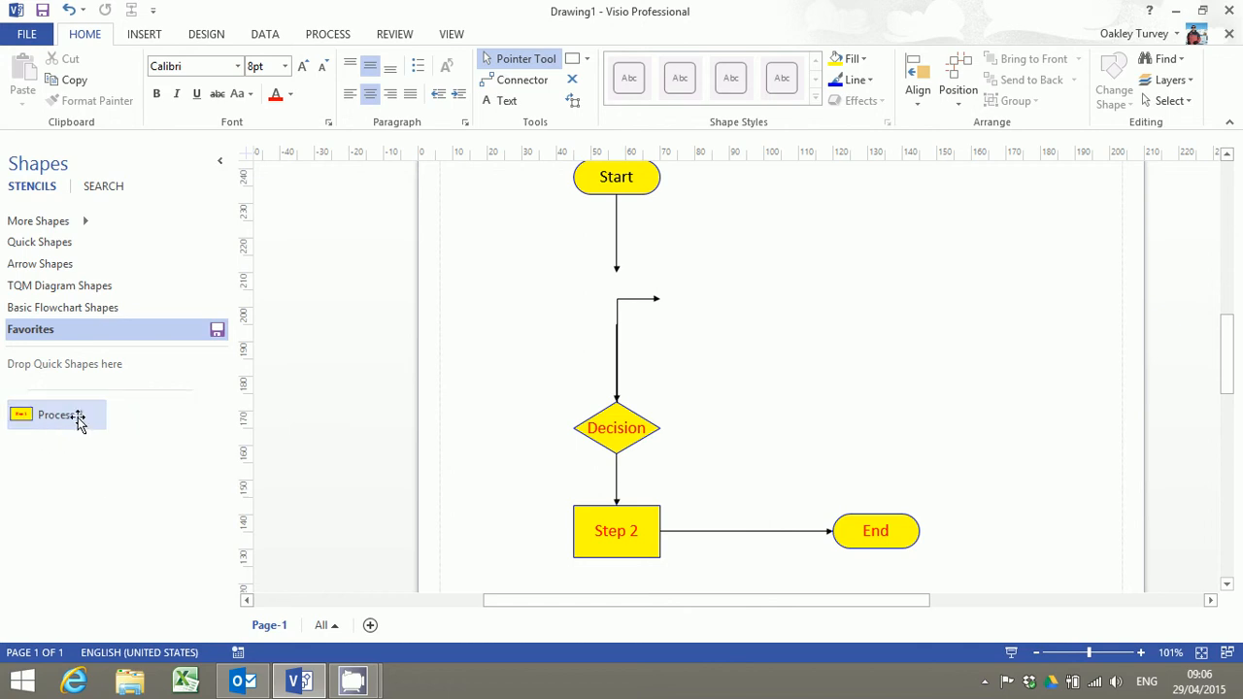
click(84, 414)
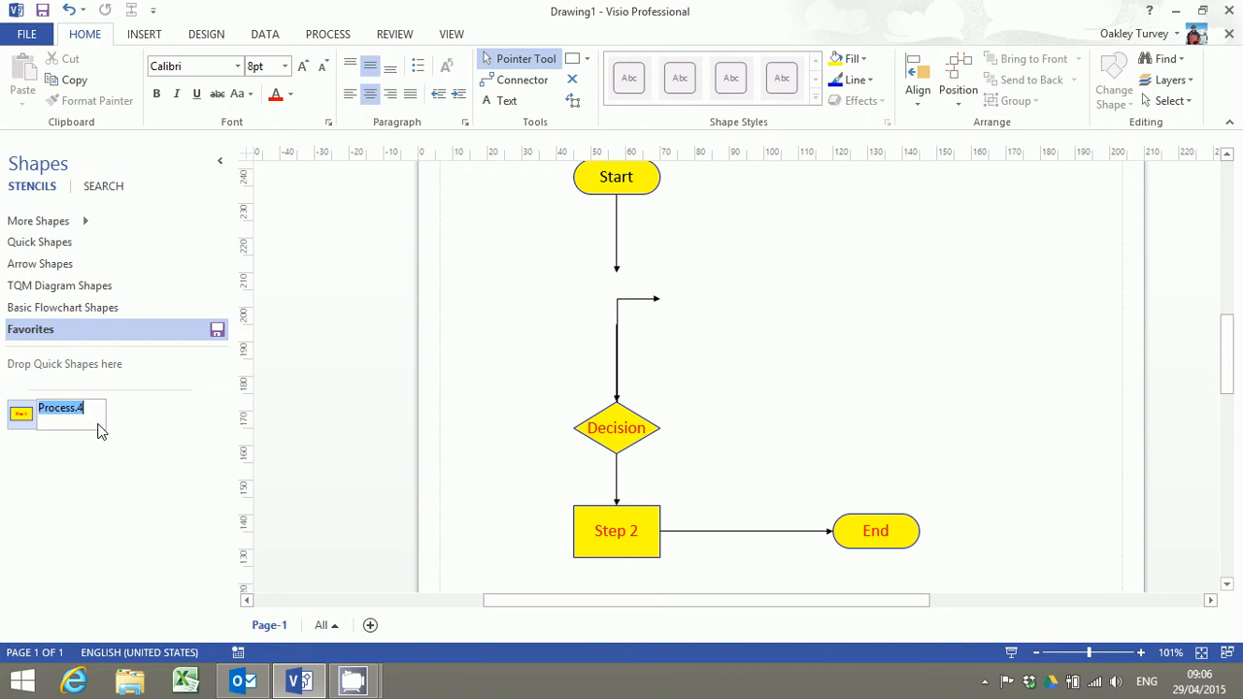
key(Delete)
key(Return)
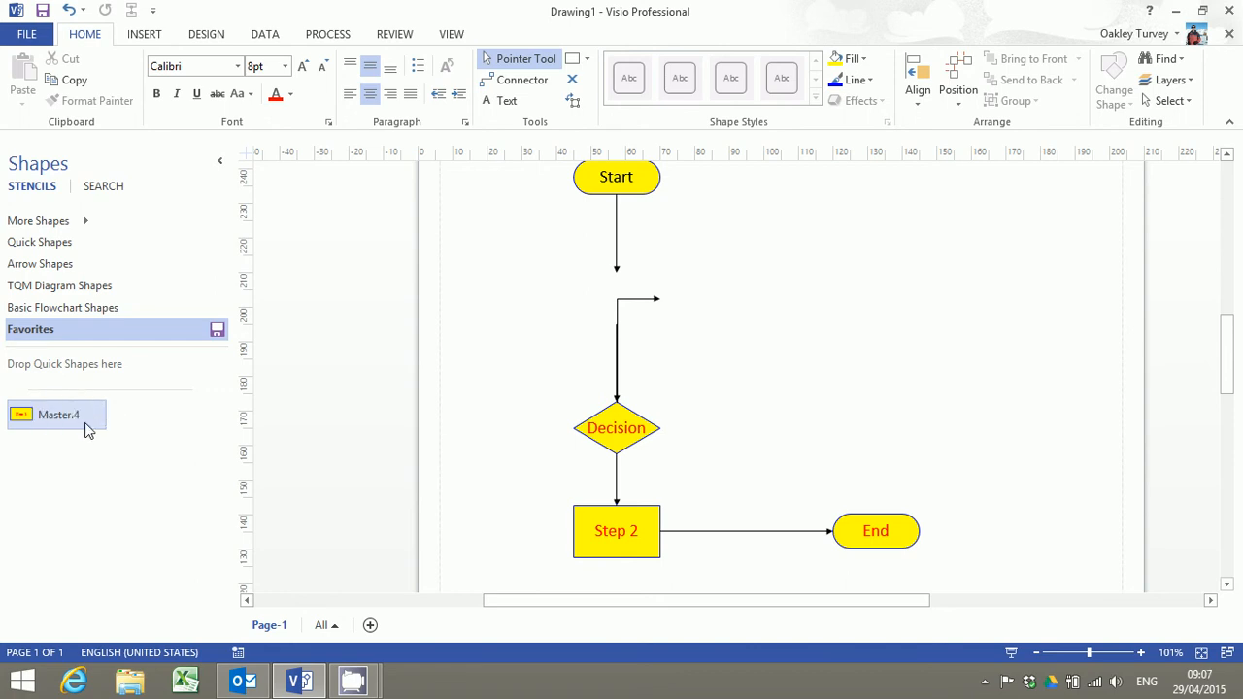
click(72, 418)
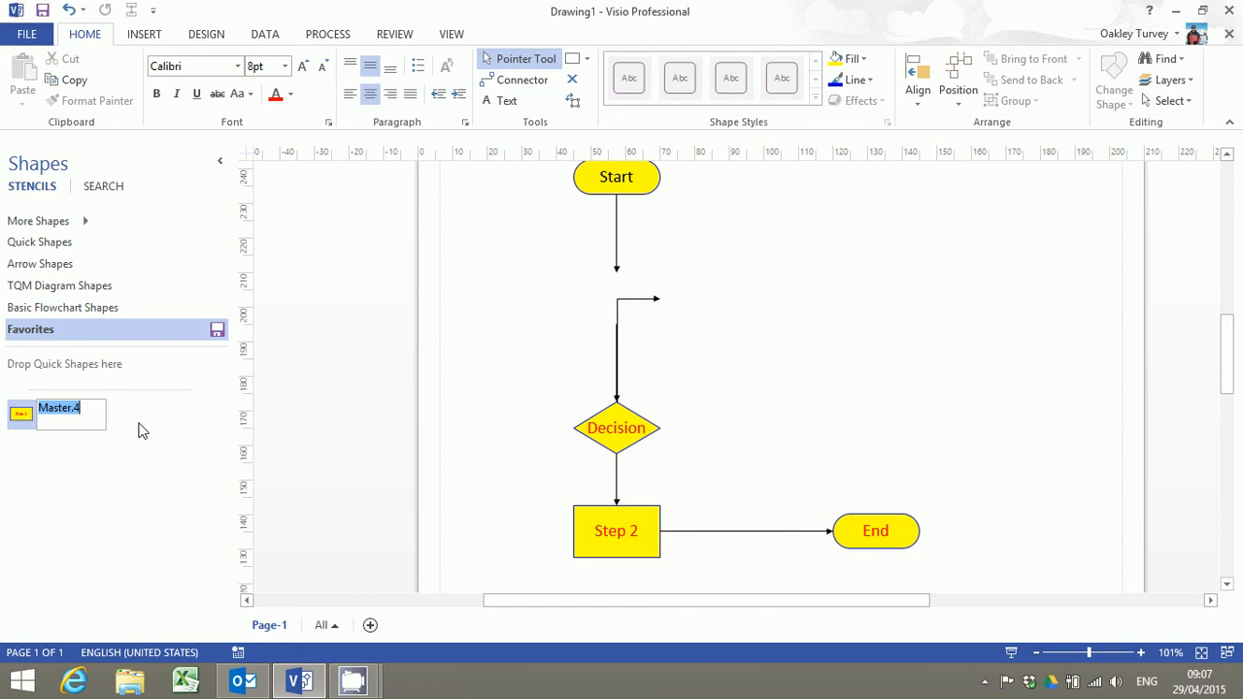
text(0Process)
key(Return)
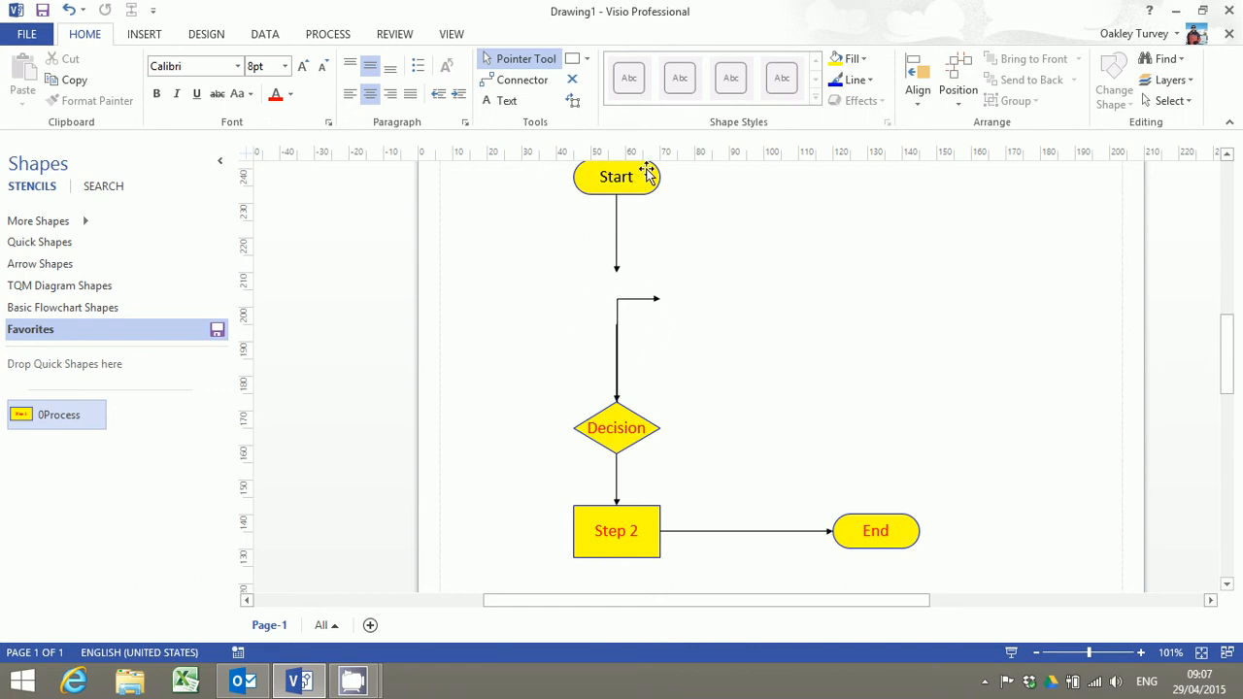
Move the yellow Start shape from the page into Favorites and name its master 0Start.
drag(643, 182, 171, 436)
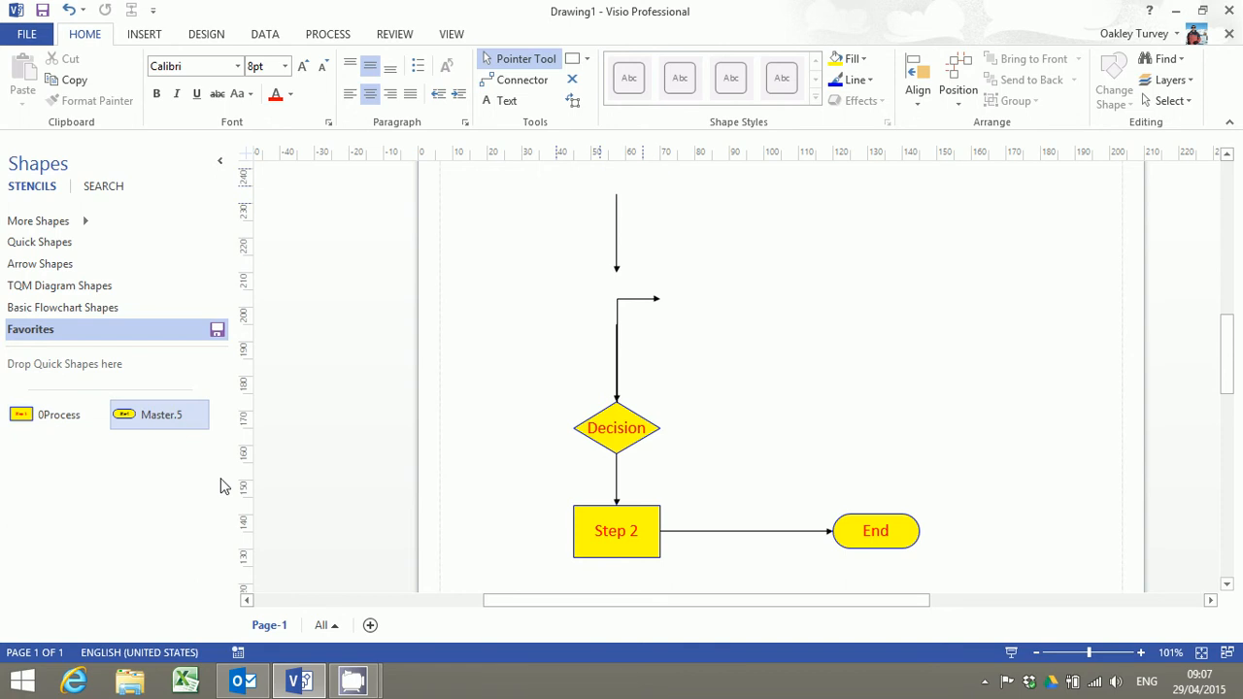
click(183, 421)
key(BackSpace)
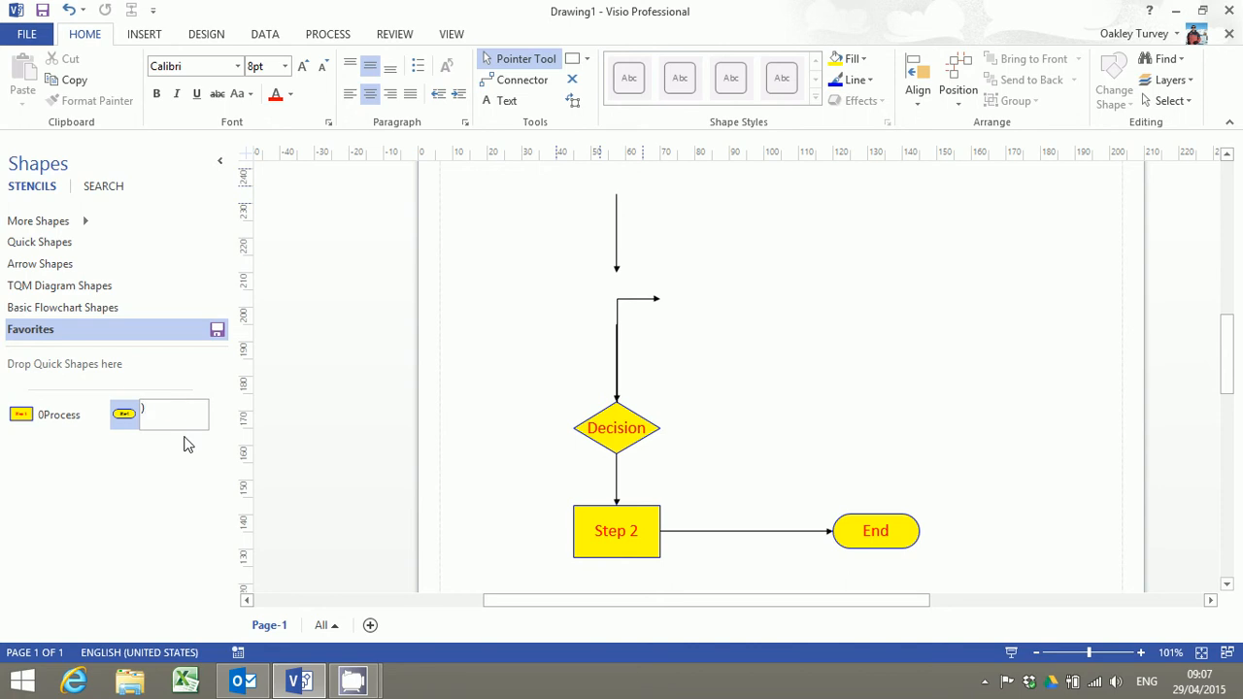
key(Return)
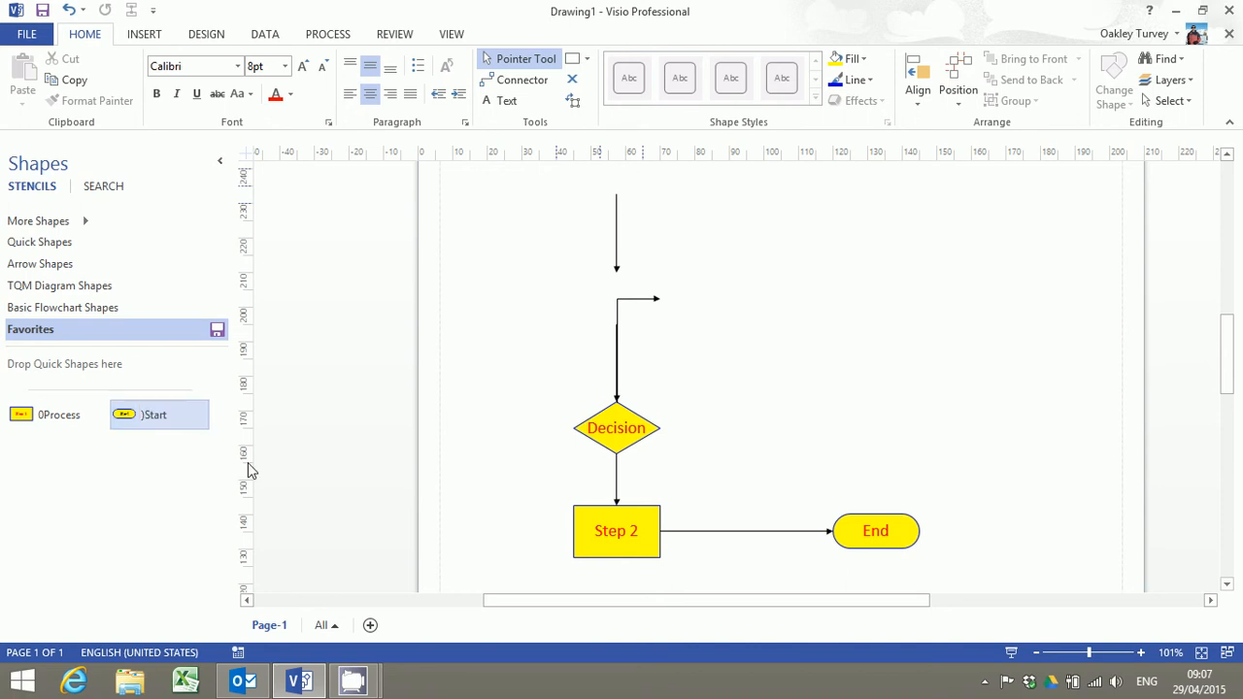
click(154, 413)
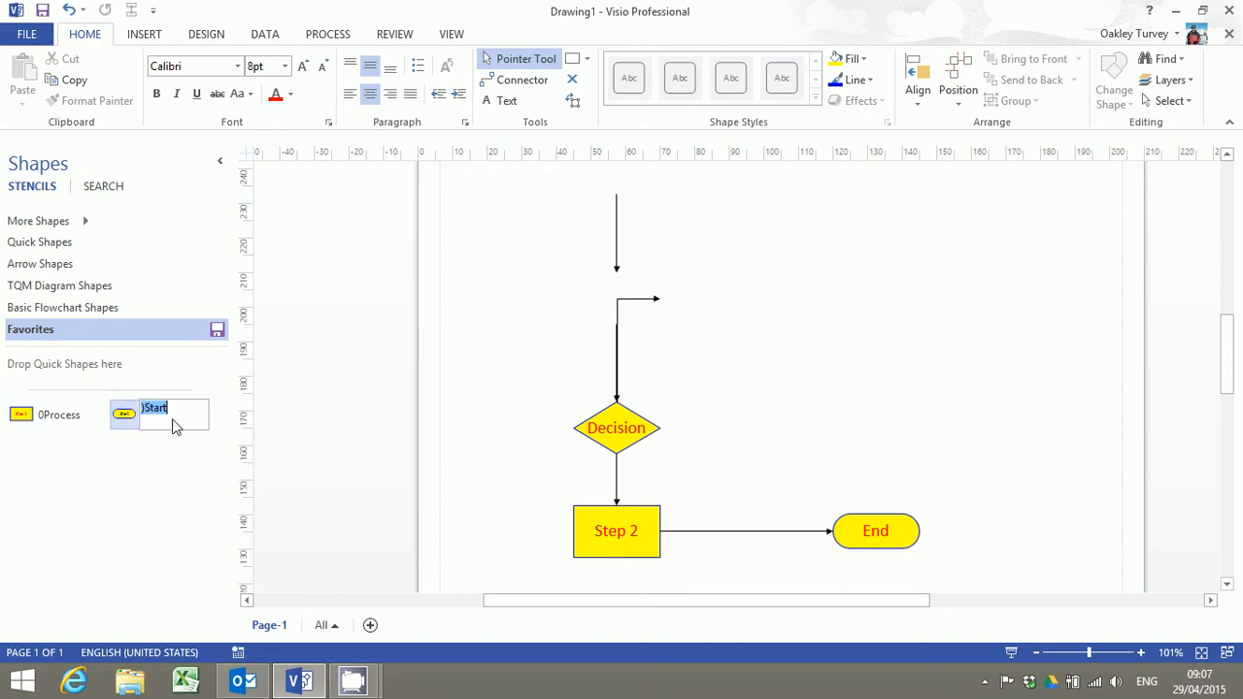
key(Left)
click(421, 447)
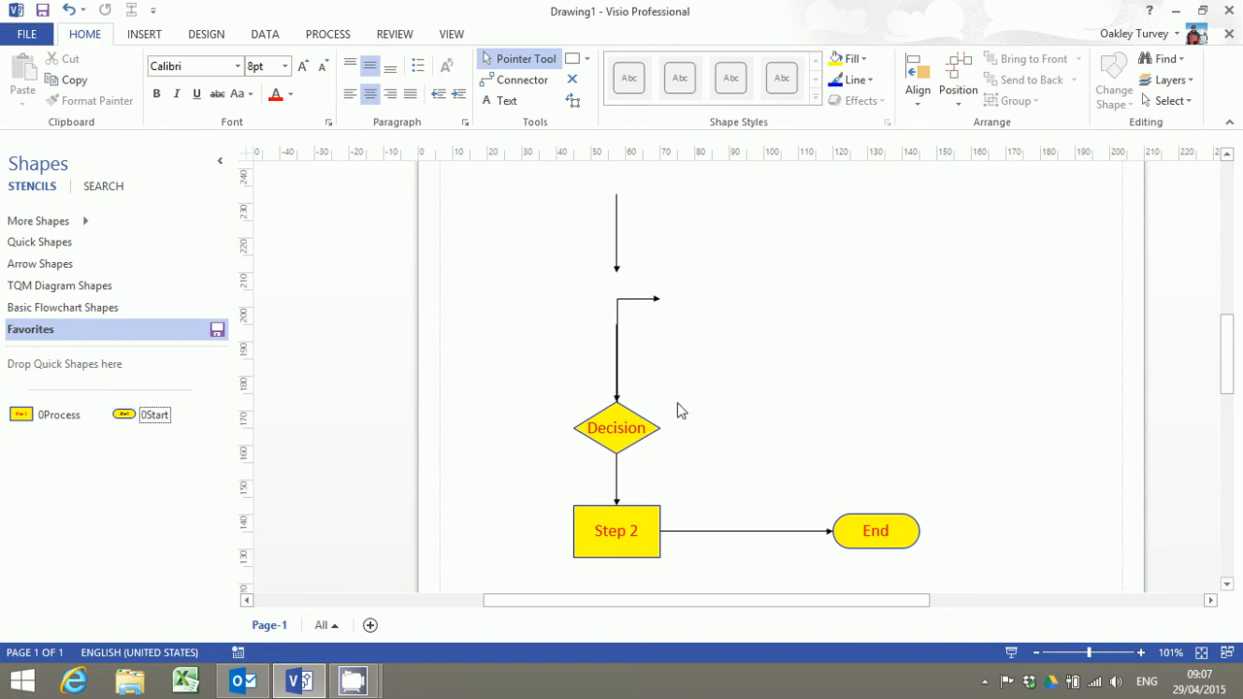
Move the yellow Decision diamond from the page into Favorites and name its master 0Decision.
drag(623, 430, 117, 482)
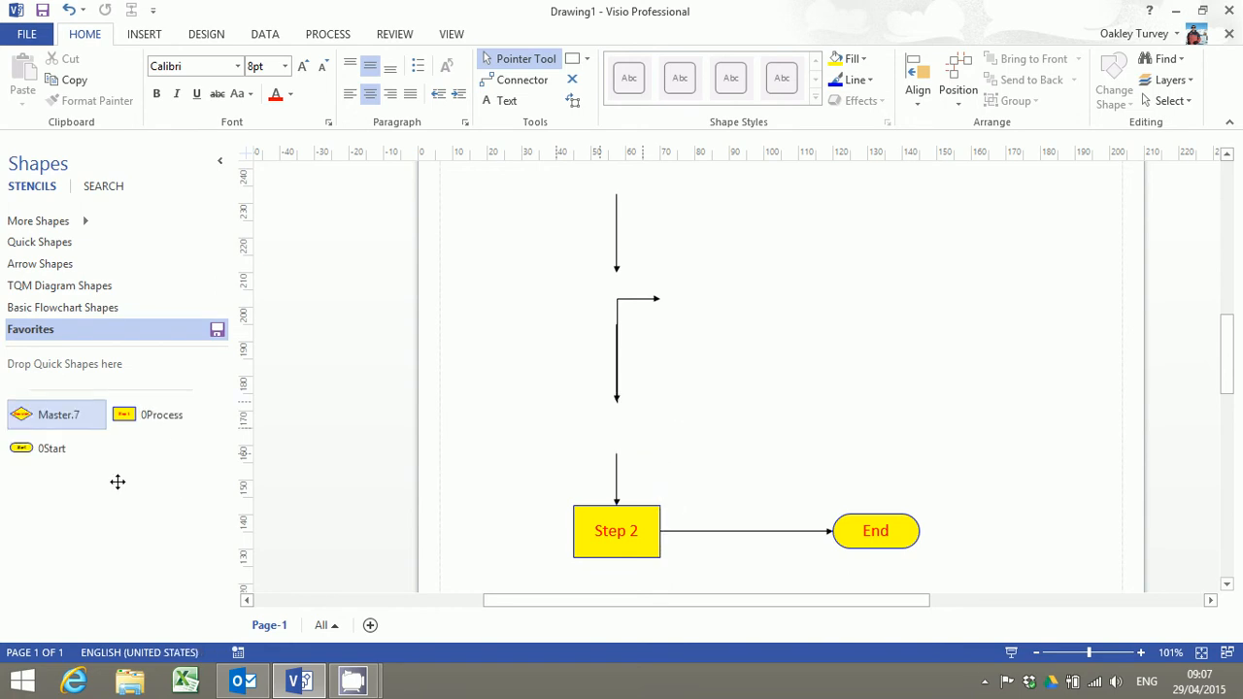
click(72, 419)
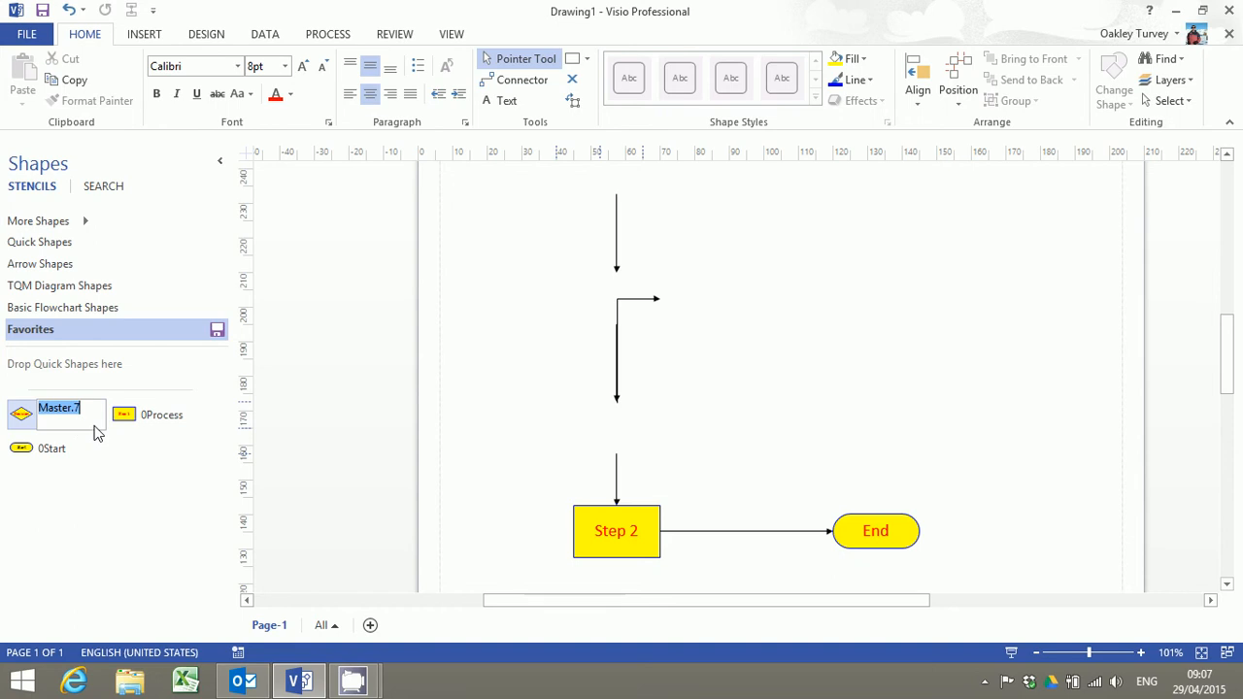
text(0Decision)
key(Return)
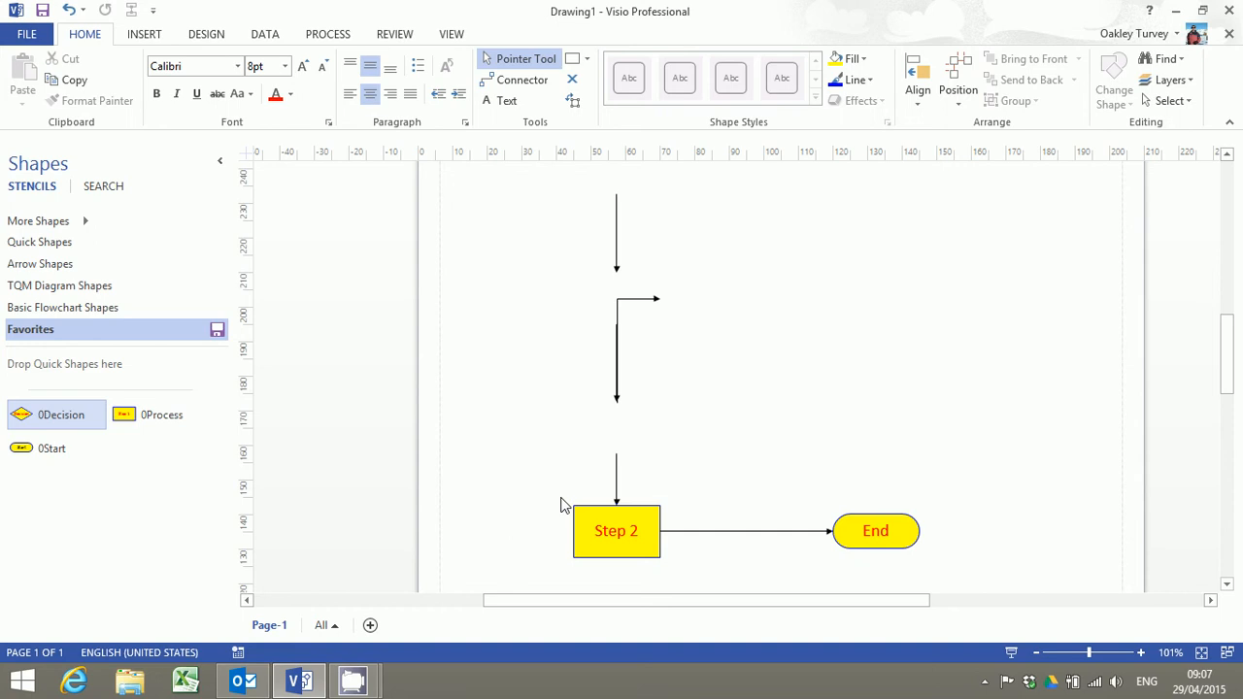
Move the yellow End shape from the page into Favorites and name its master 0End.
drag(877, 530, 137, 462)
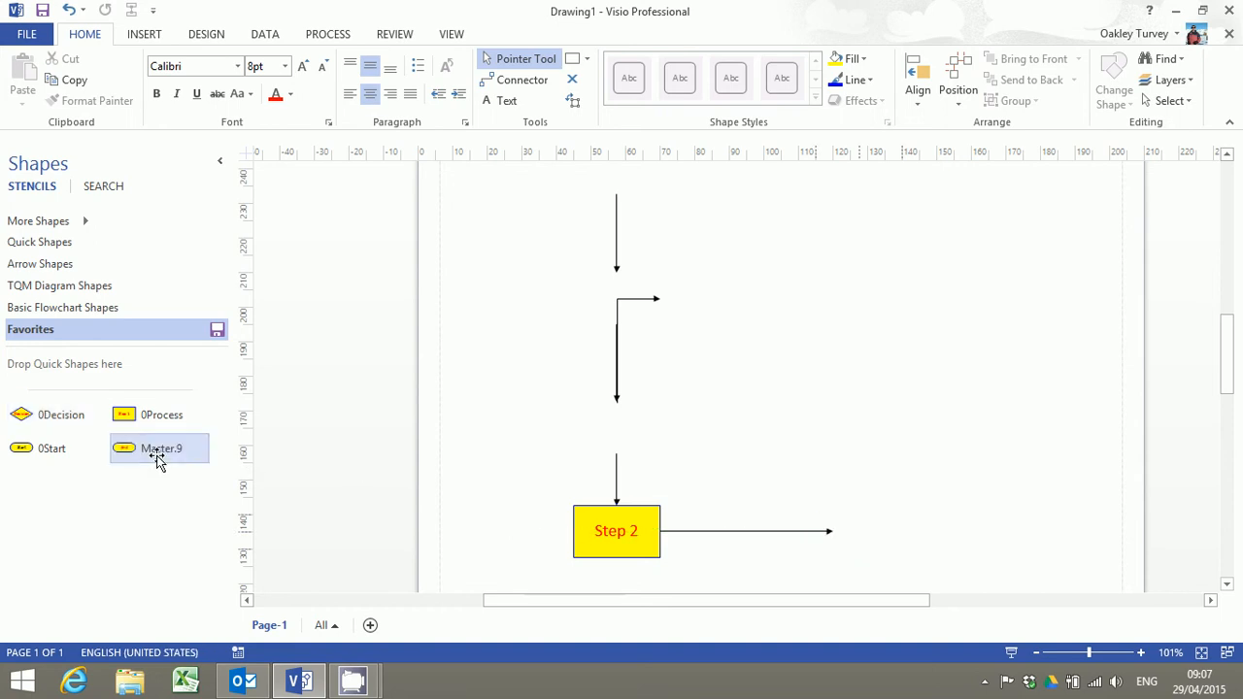
click(158, 459)
text(0E)
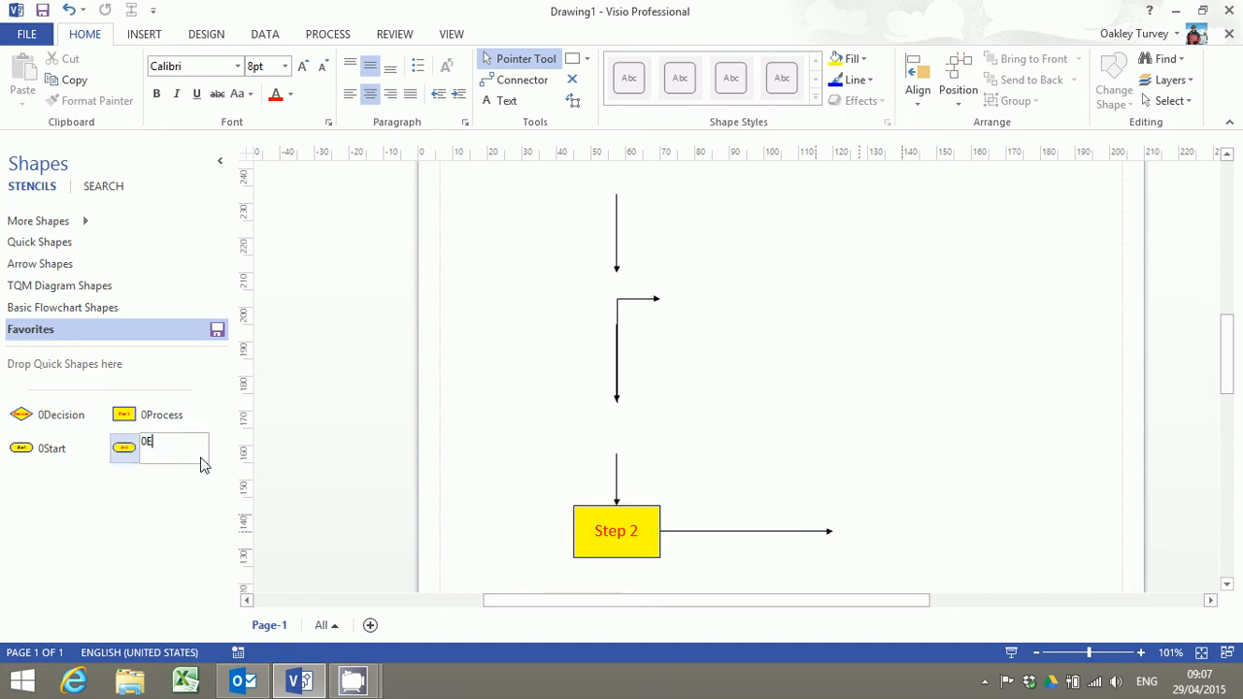
text(nd)
key(Return)
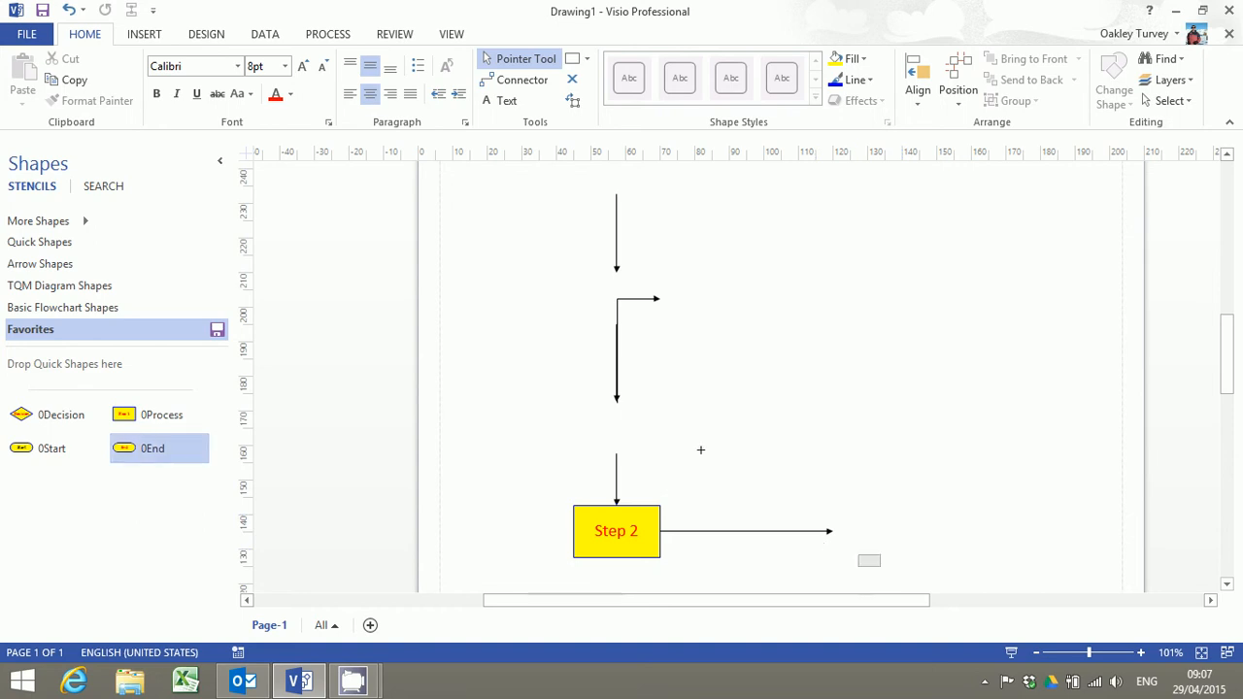
Delete the remaining Step 2 shape and all leftover connectors from the page.
drag(880, 567, 546, 175)
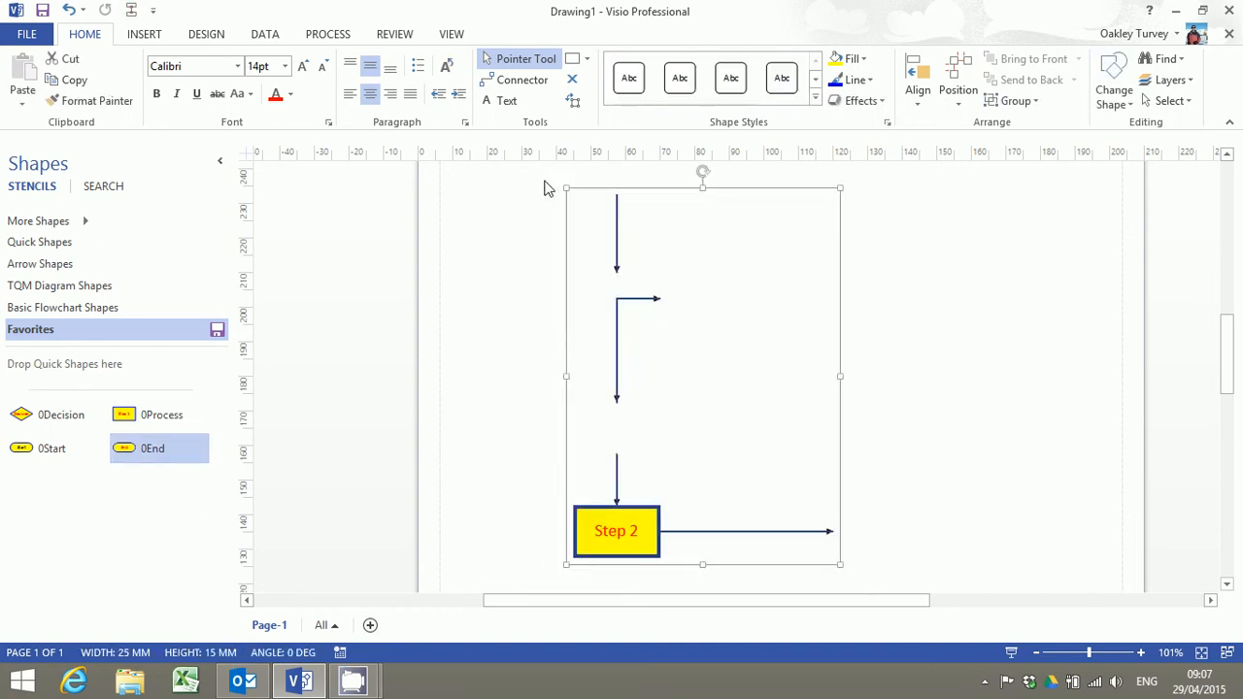
key(Delete)
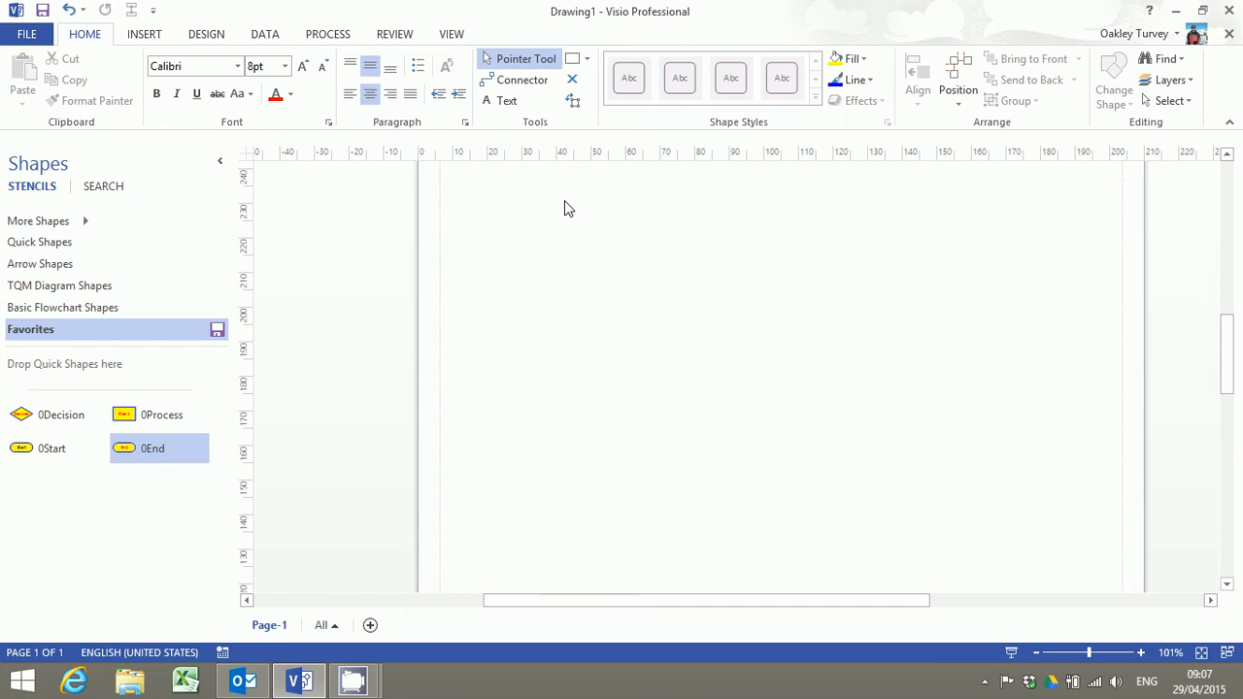
click(46, 480)
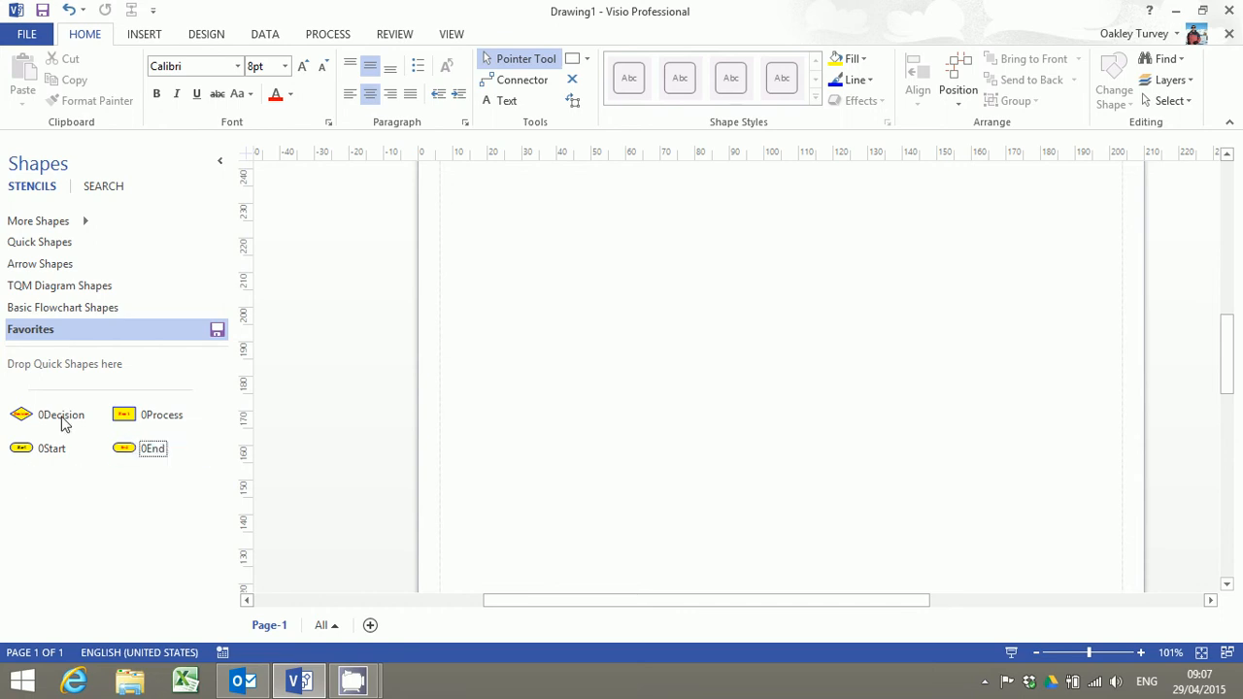
Place the 0Start, 0Decision and 0Process masters in a vertical column on the page, with the Decision diamond moved below Step 1.
drag(25, 458, 579, 208)
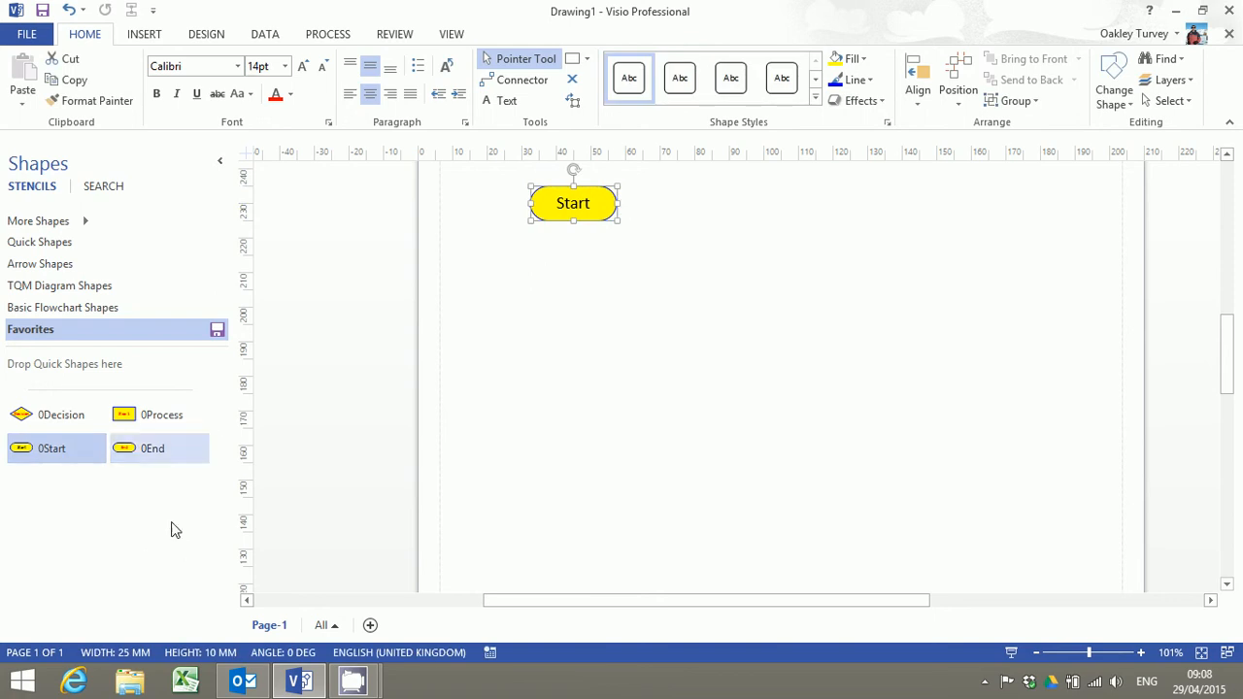
drag(64, 420, 584, 289)
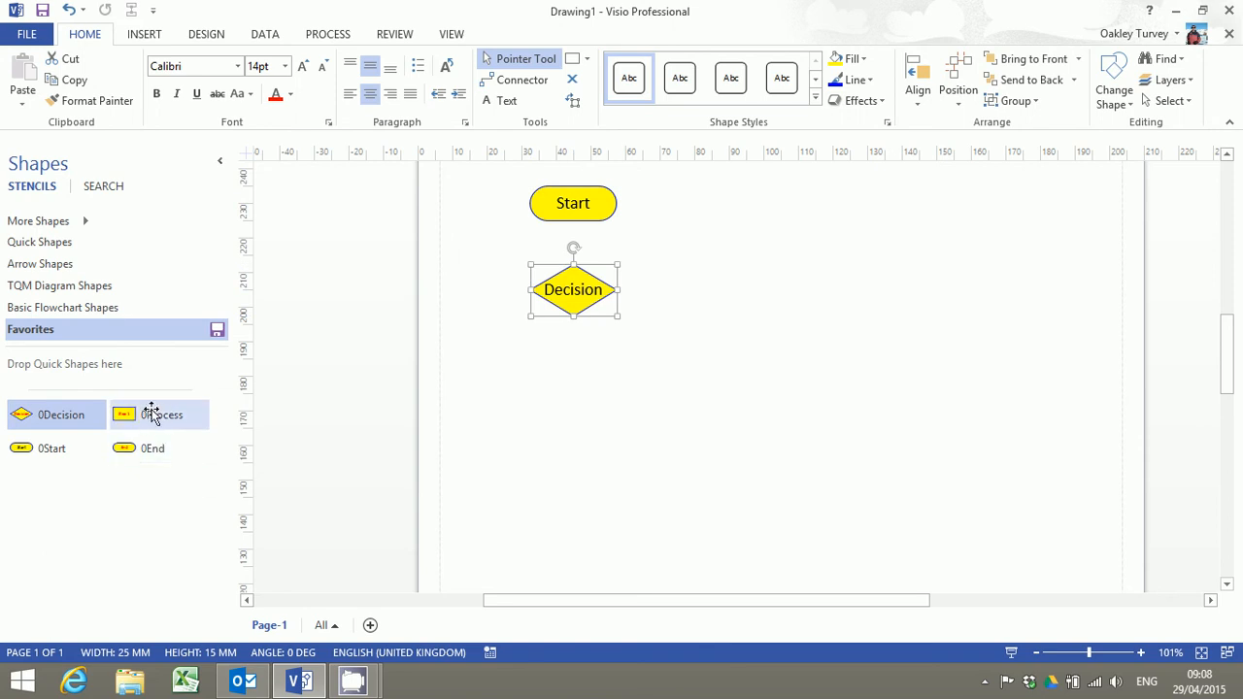
drag(144, 418, 574, 375)
drag(586, 290, 587, 462)
Place the 0End master to the right of the Decision diamond and move Step 1 up, closer to Start.
drag(146, 448, 505, 467)
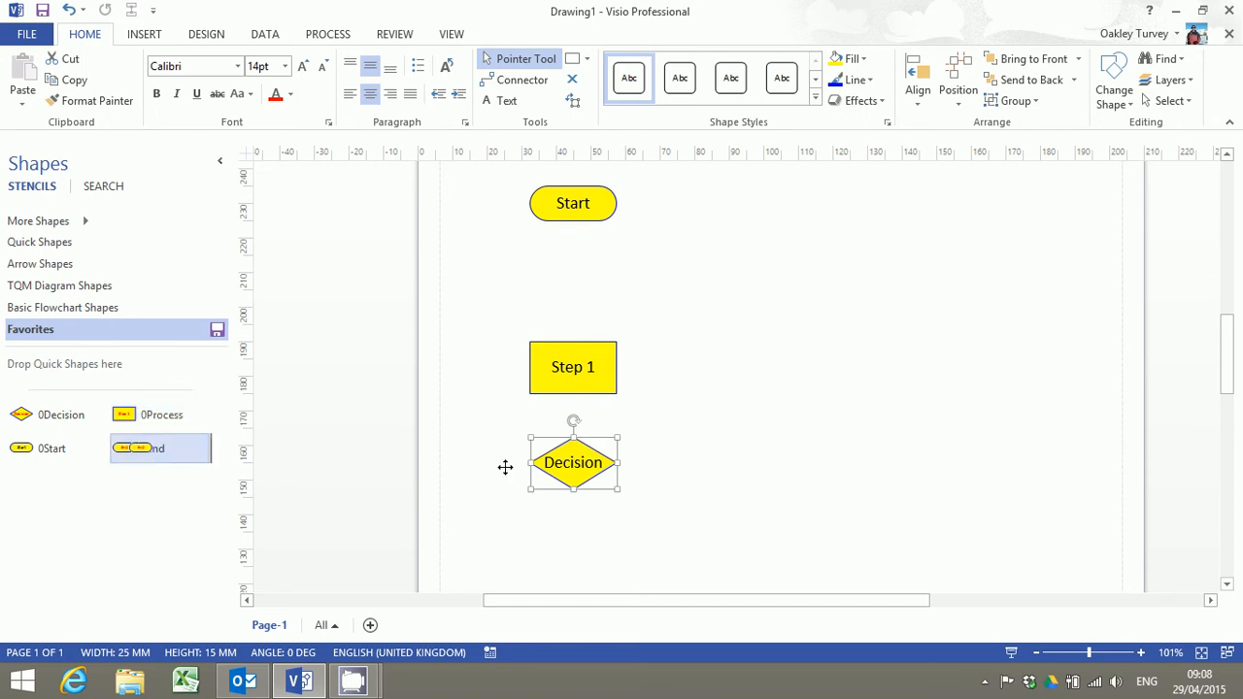
drag(963, 452, 824, 471)
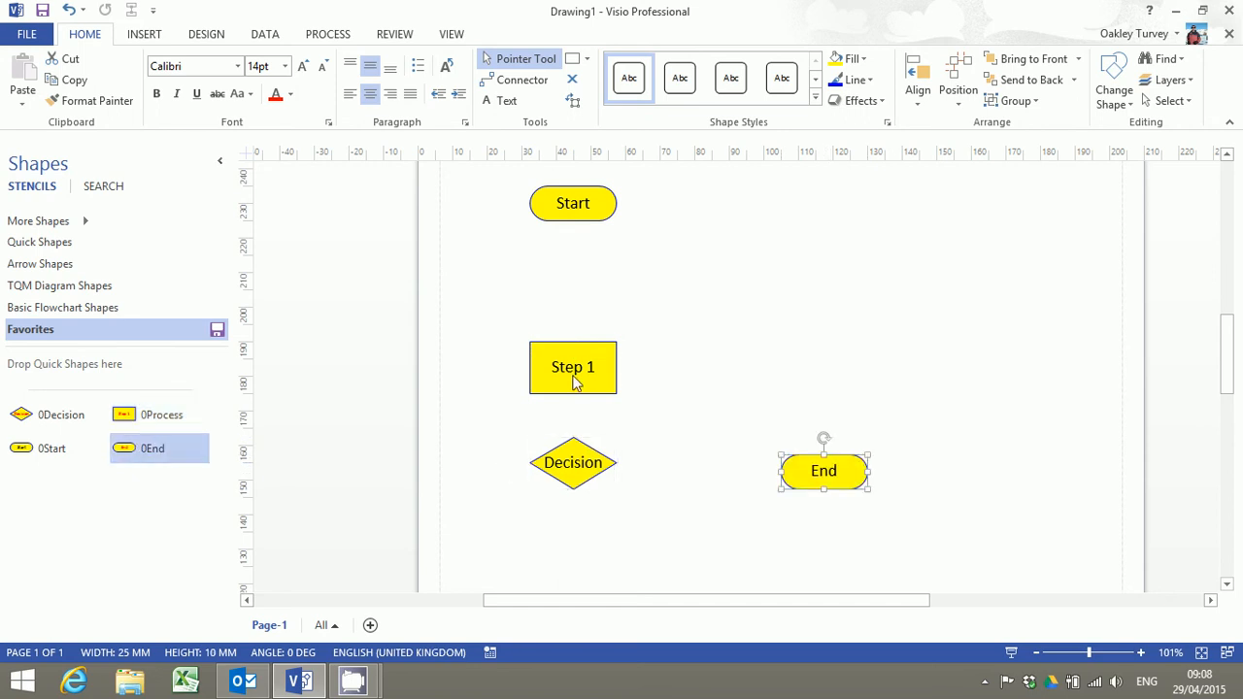
drag(574, 374, 581, 327)
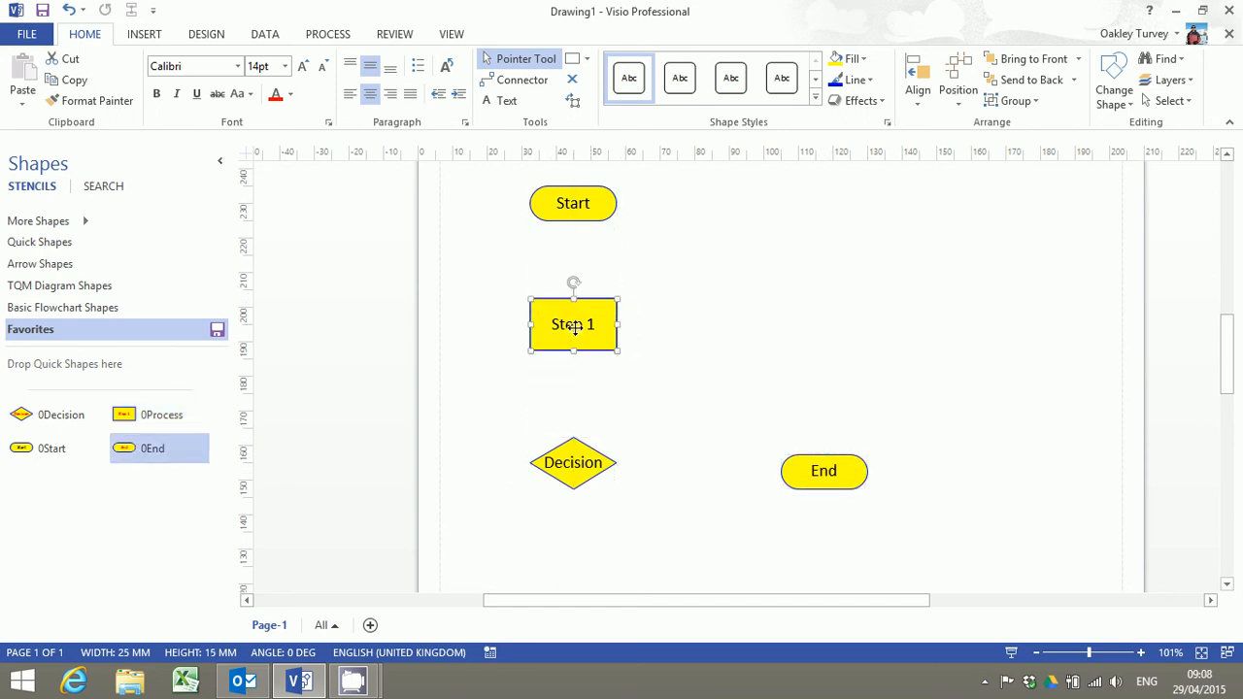
Connect Start, Step 1, Decision and End in sequence, and move End level with Decision to straighten their connector.
click(596, 203)
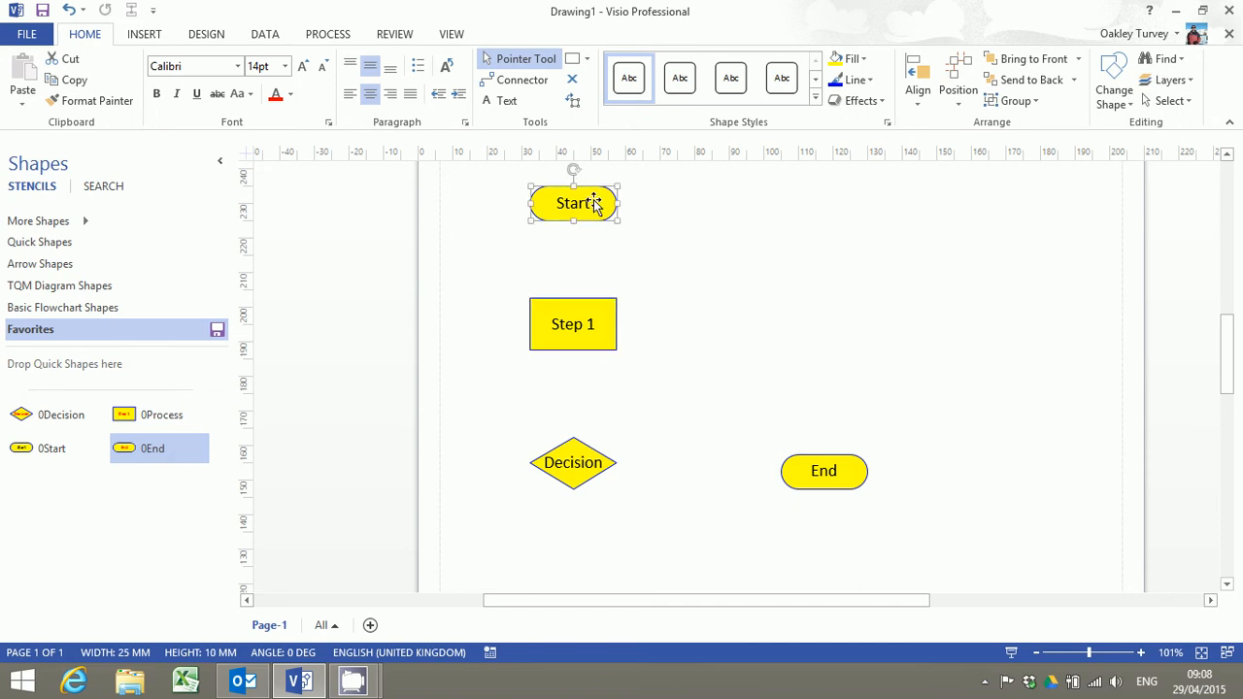
shift+click(588, 329)
shift+click(573, 462)
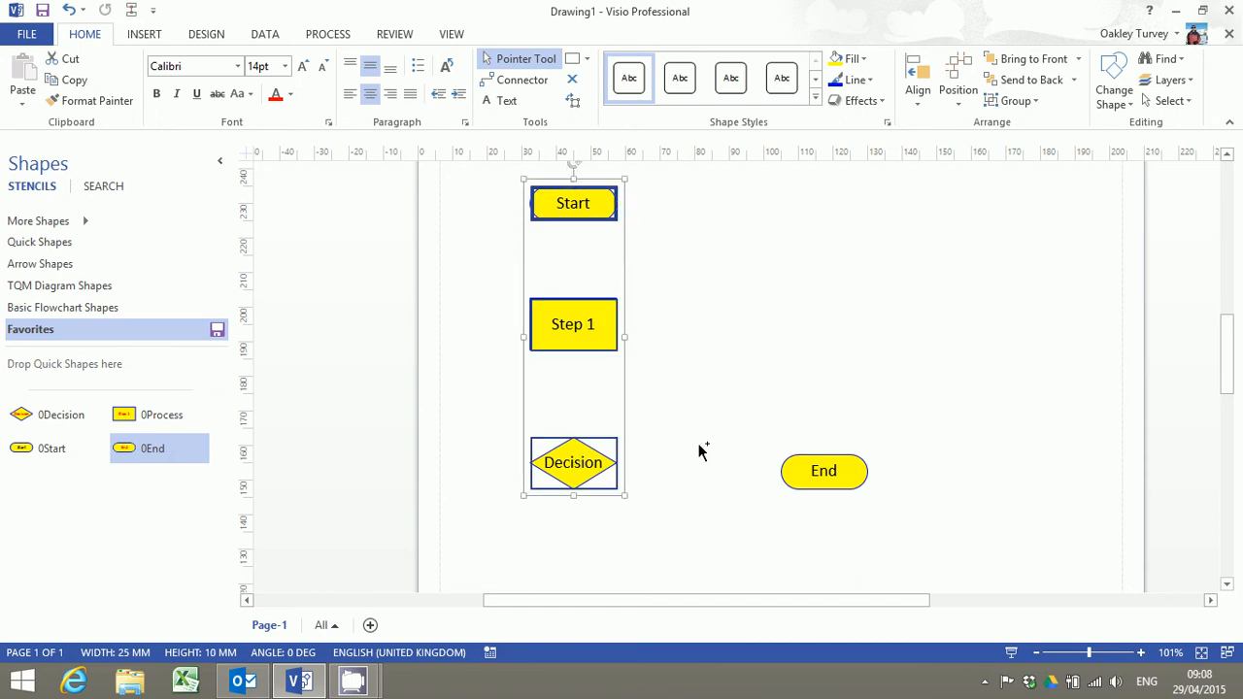
shift+click(831, 472)
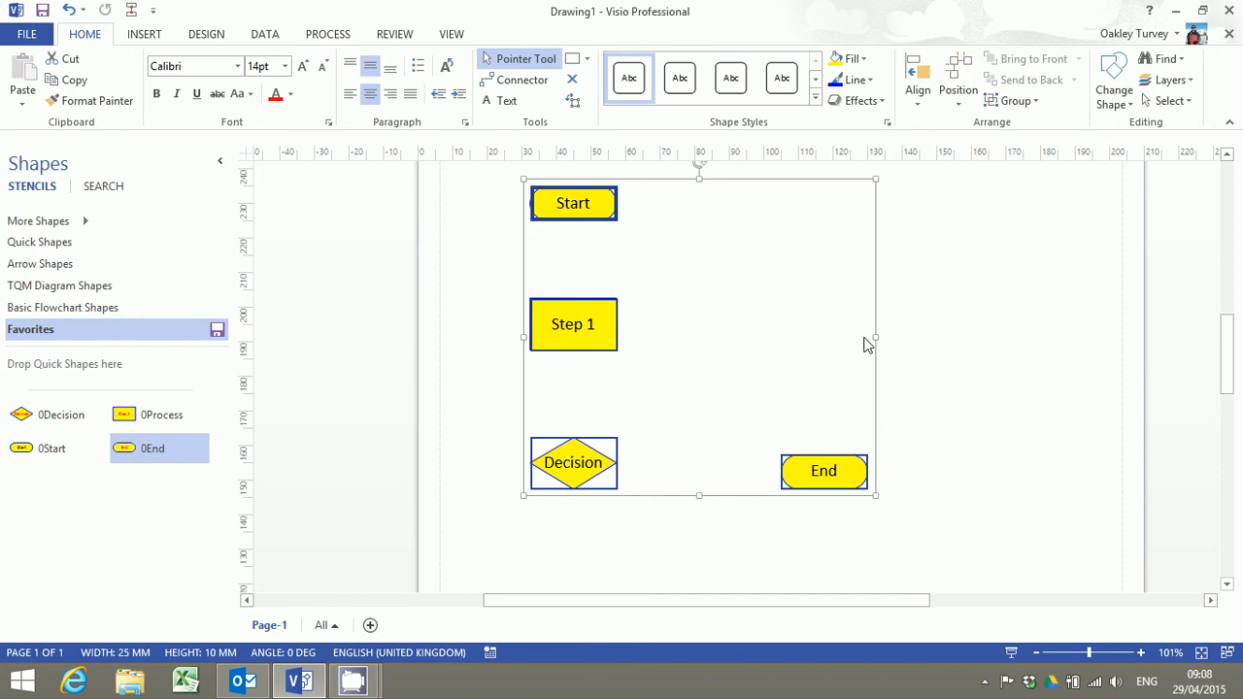
click(132, 12)
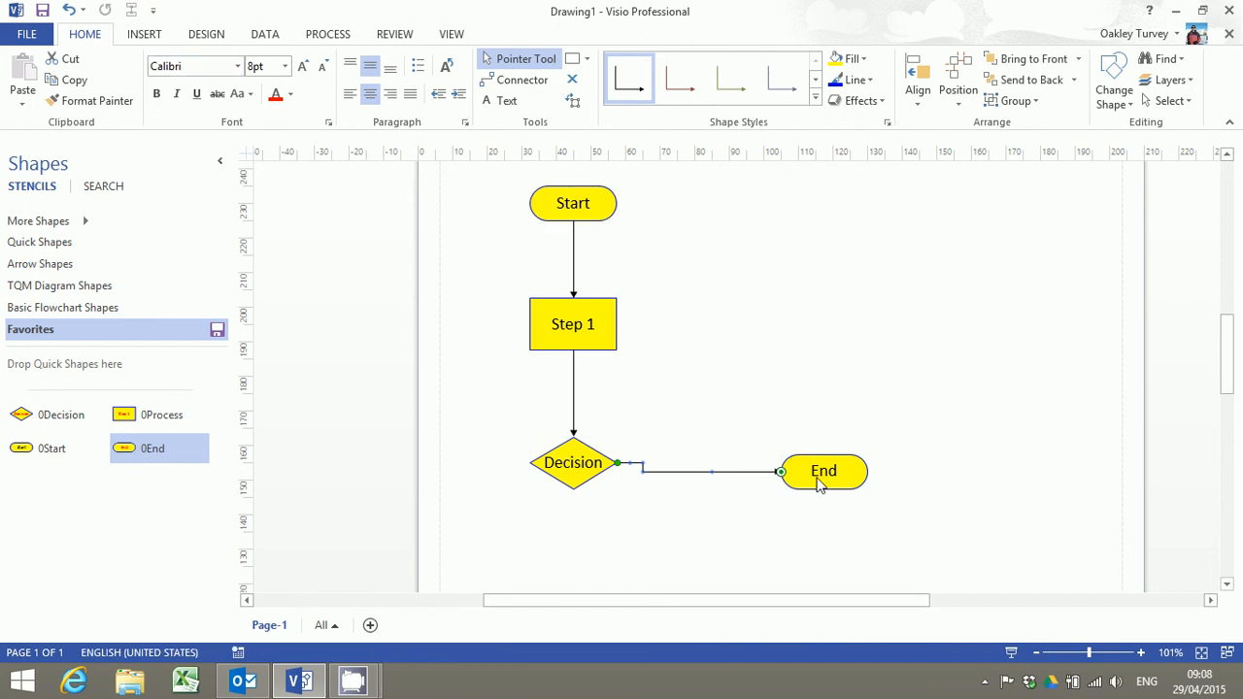
drag(794, 478, 788, 470)
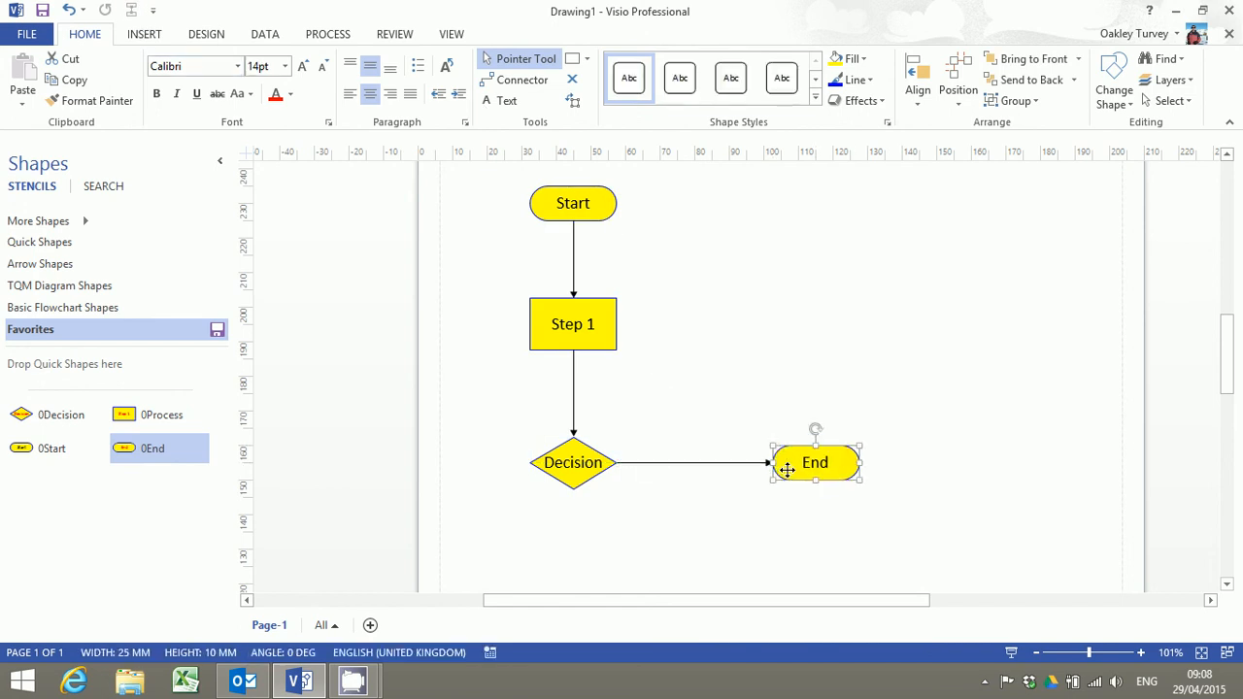
Add a return connector from the Decision diamond back to Step 1.
click(579, 468)
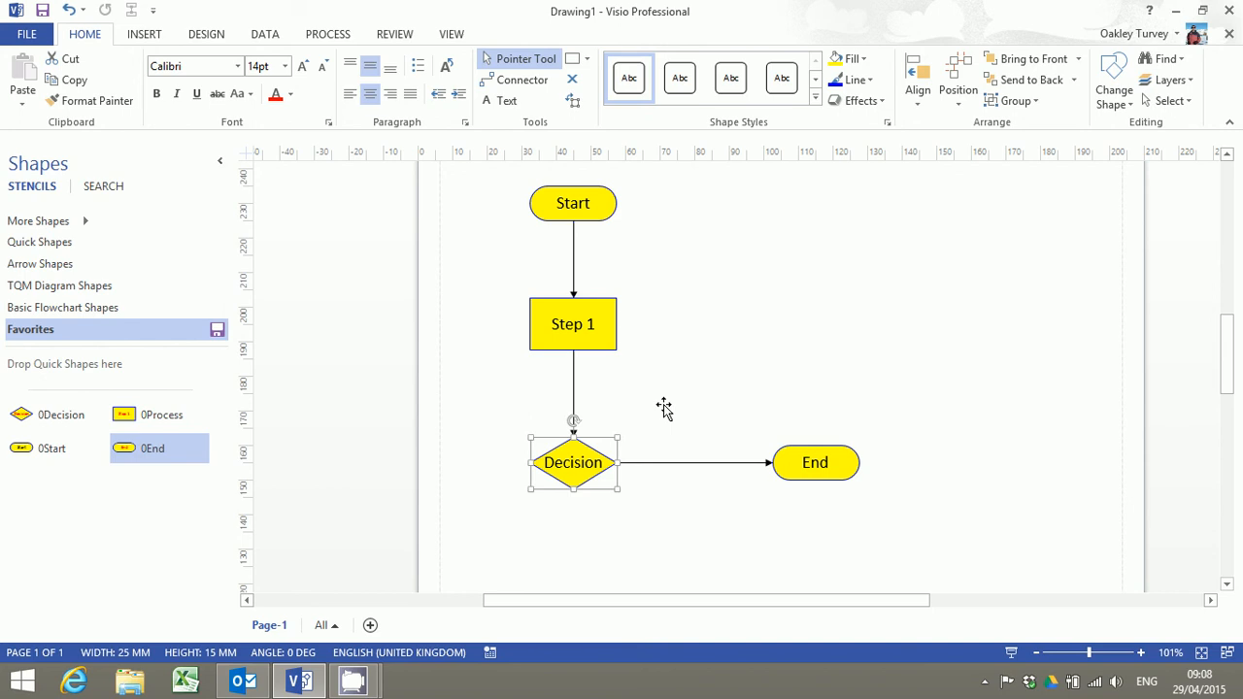
shift+click(591, 325)
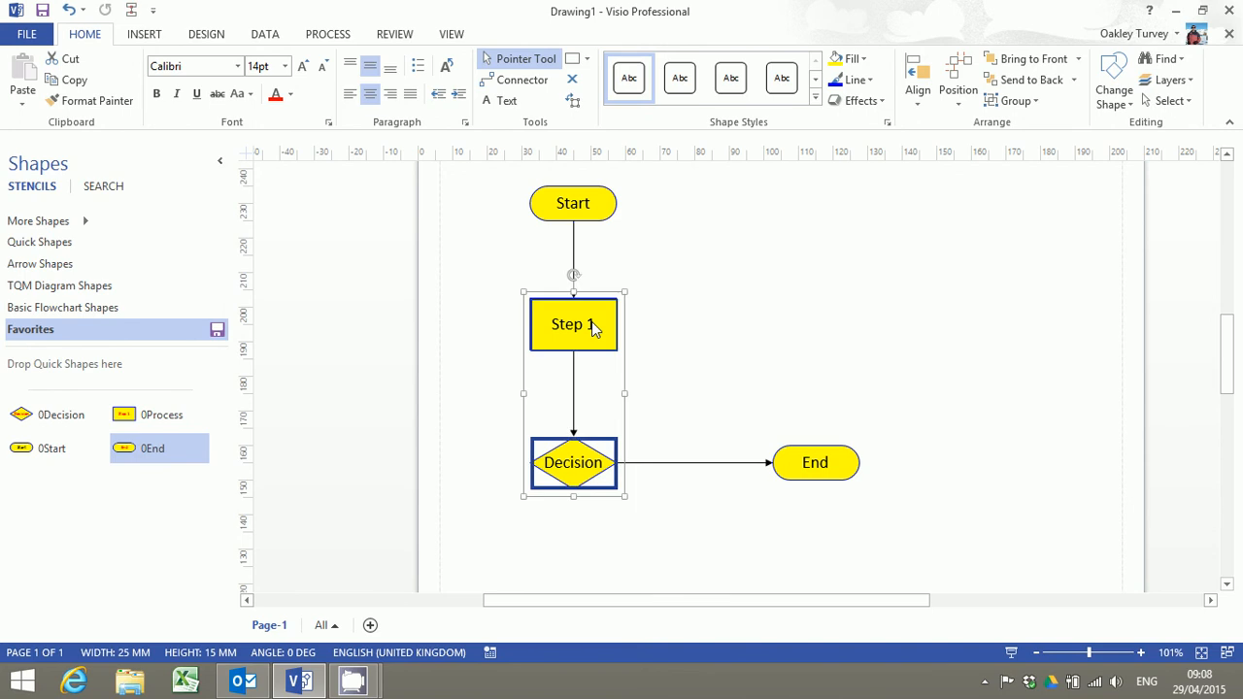
click(134, 9)
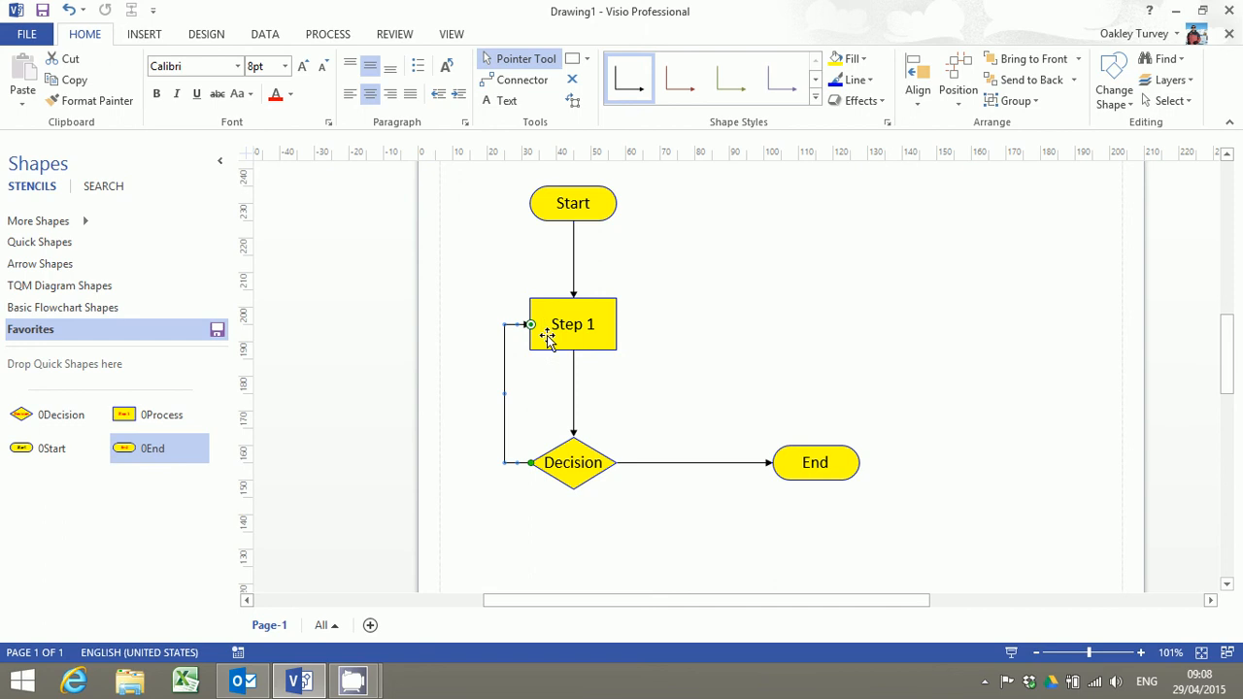
click(767, 363)
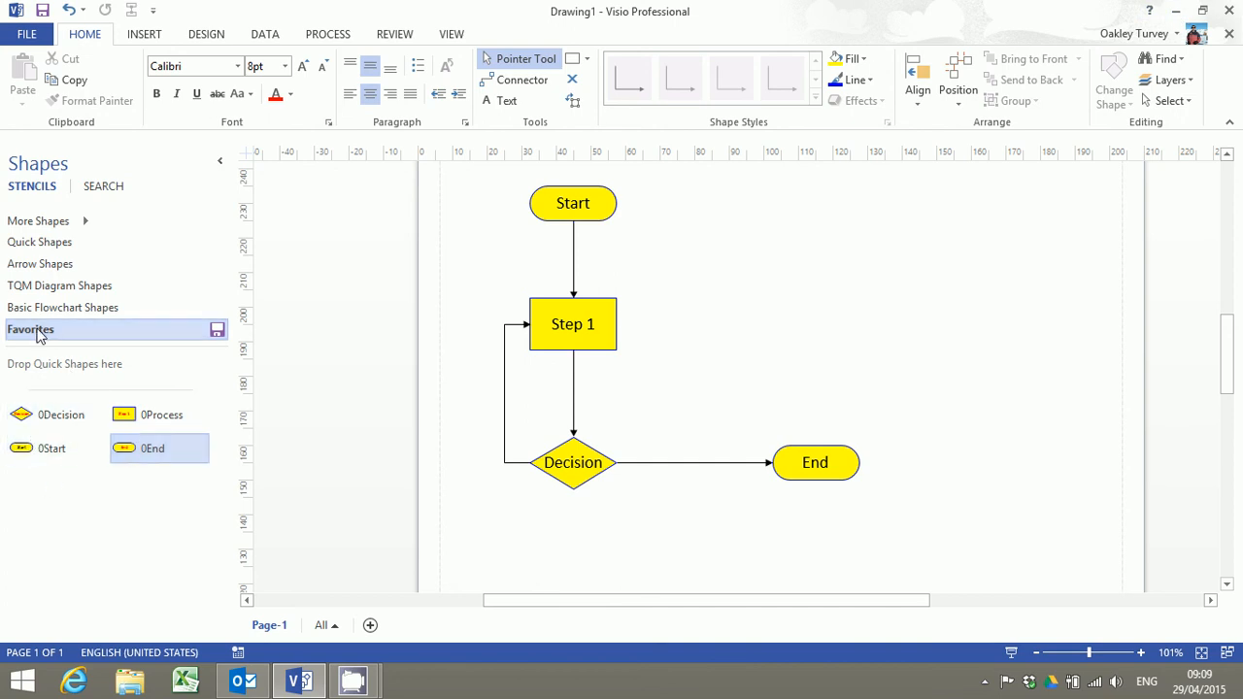
Save the changes to the Favorites stencil and close it.
click(217, 331)
right_click(55, 333)
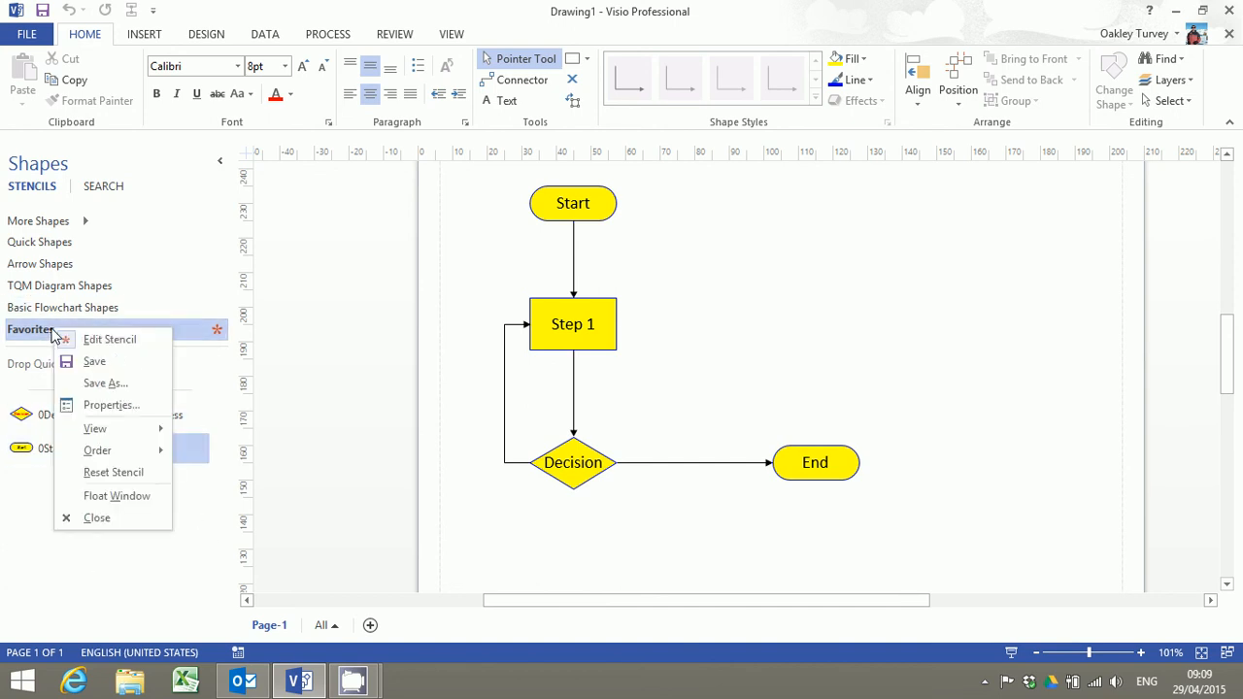
click(97, 520)
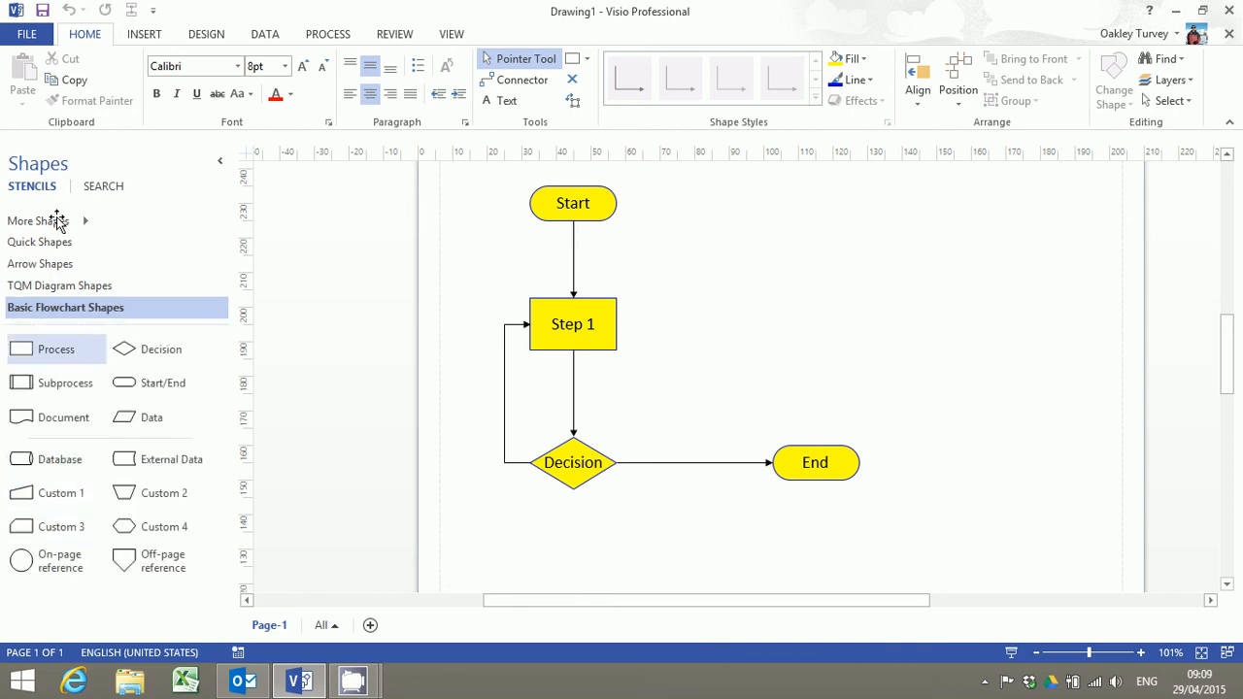
Reopen the Favorites stencil from the My Shapes collection.
click(48, 222)
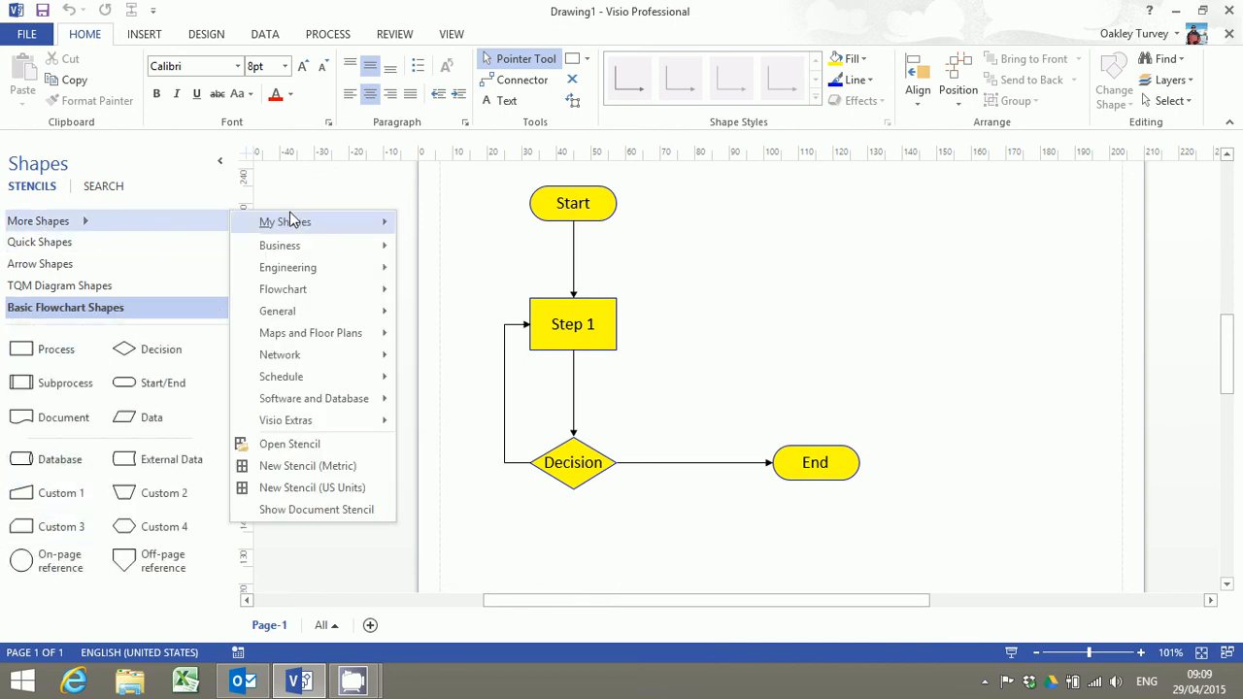
mouse_move(290, 221)
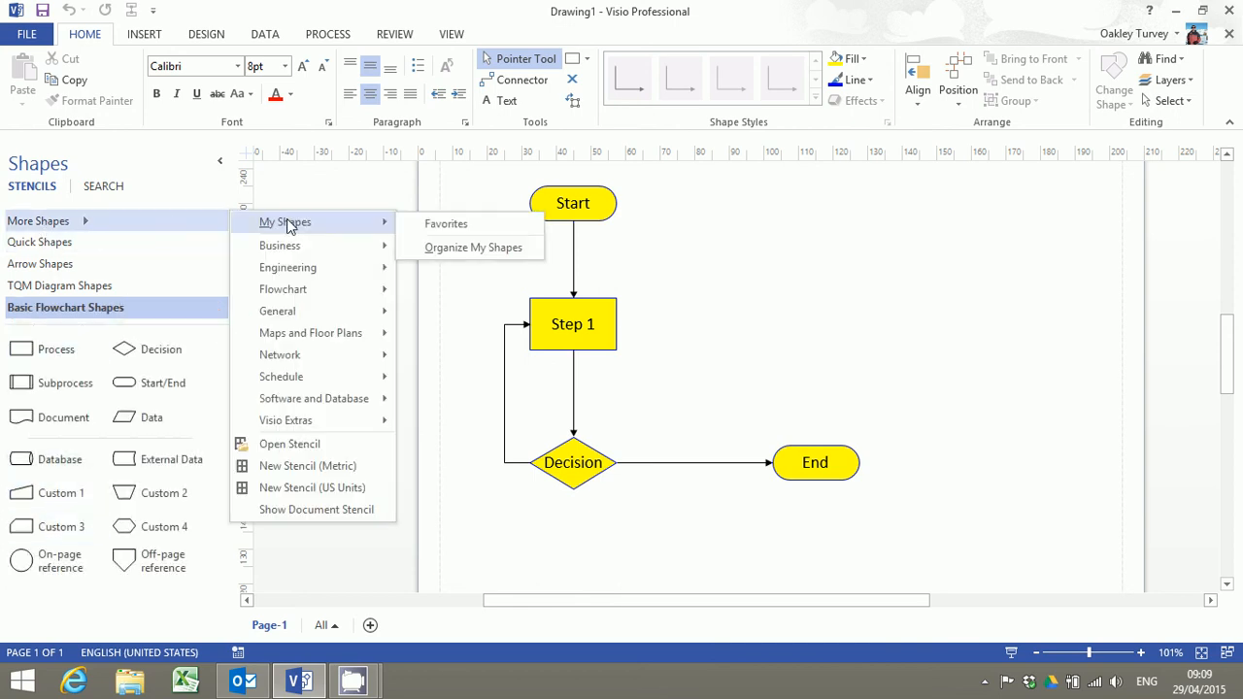
click(443, 233)
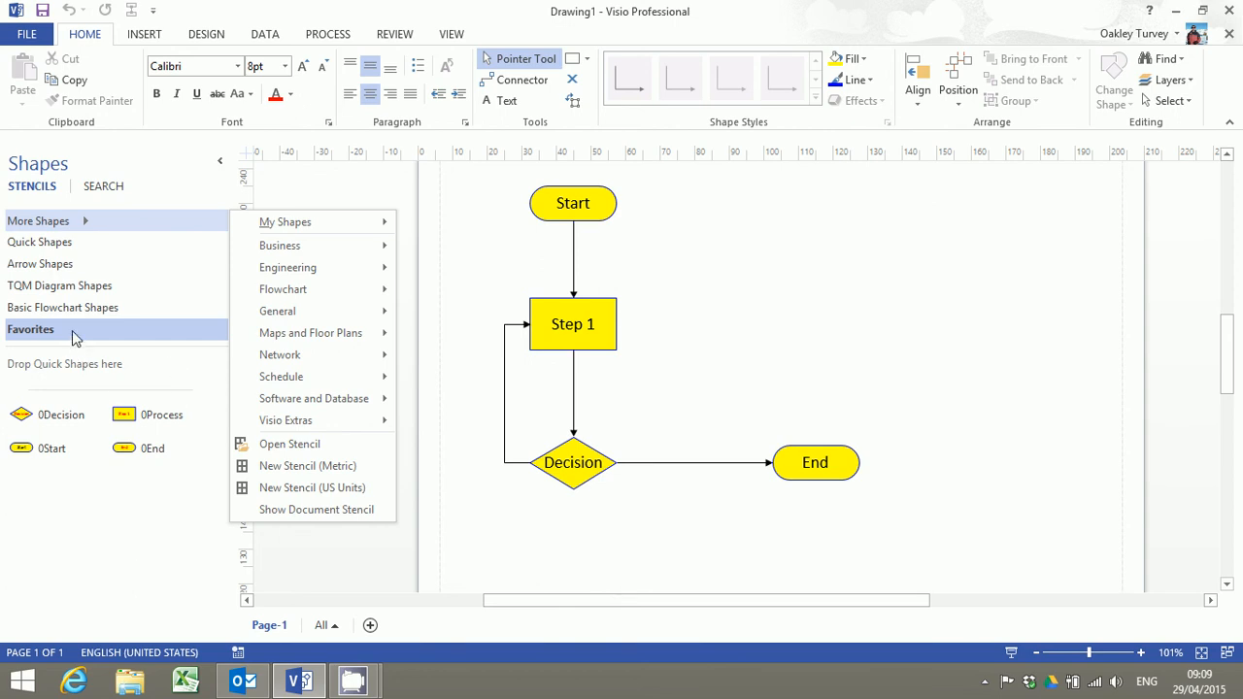
View where the stencil file is stored through Organize My Shapes, close that folder and minimize the drawing window.
mouse_move(305, 222)
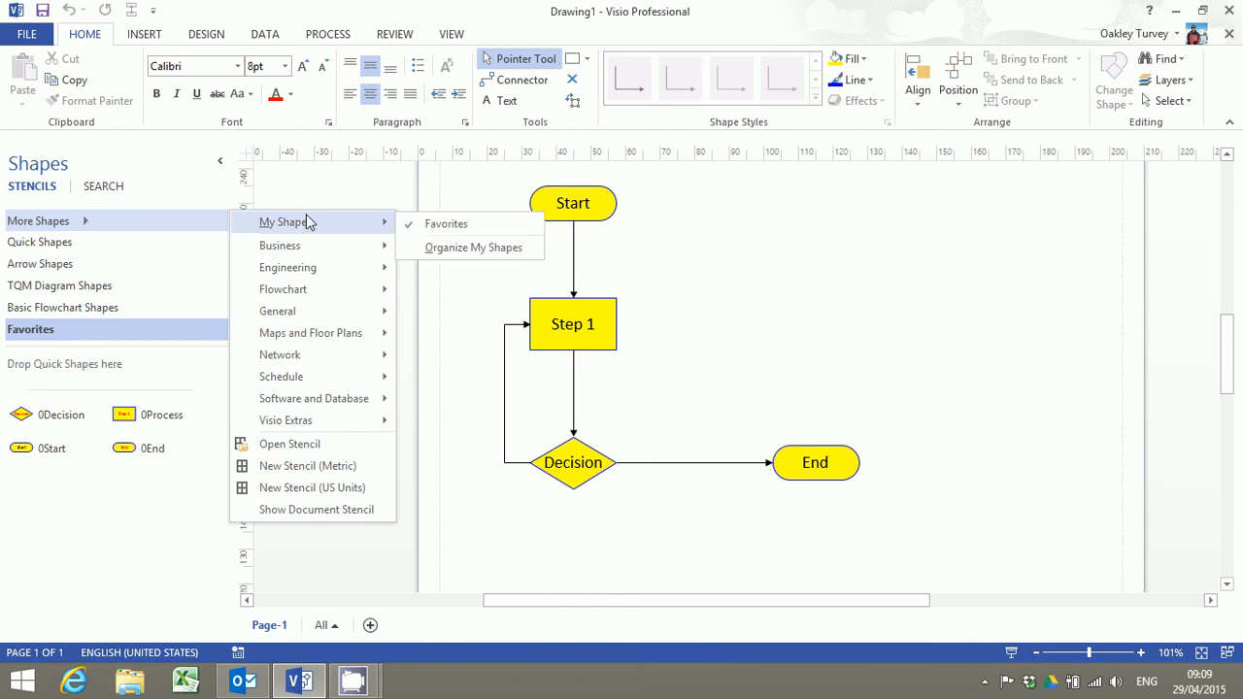
click(431, 247)
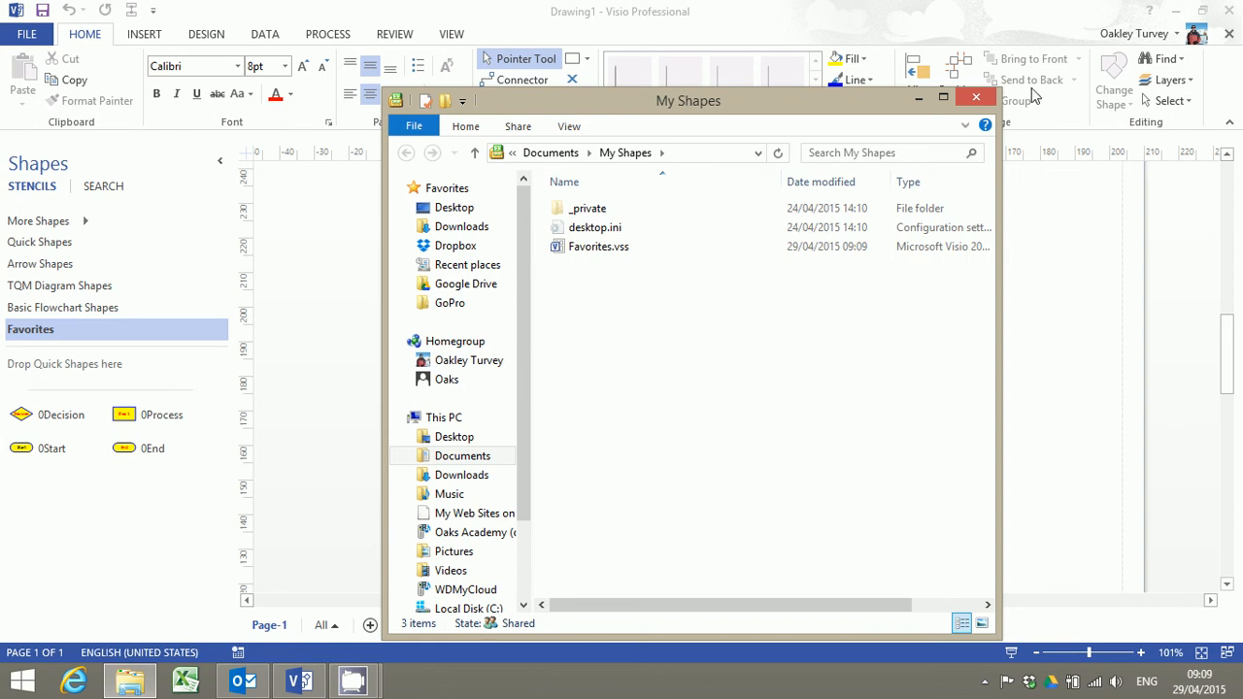
click(976, 97)
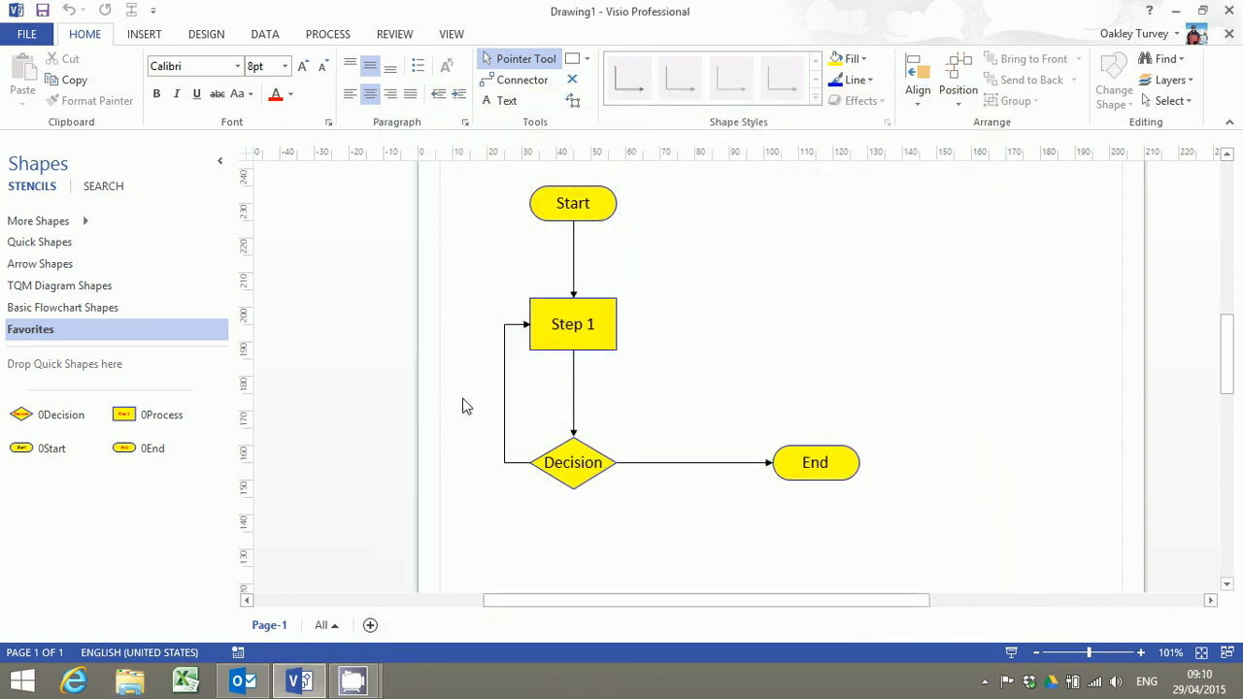
click(1175, 10)
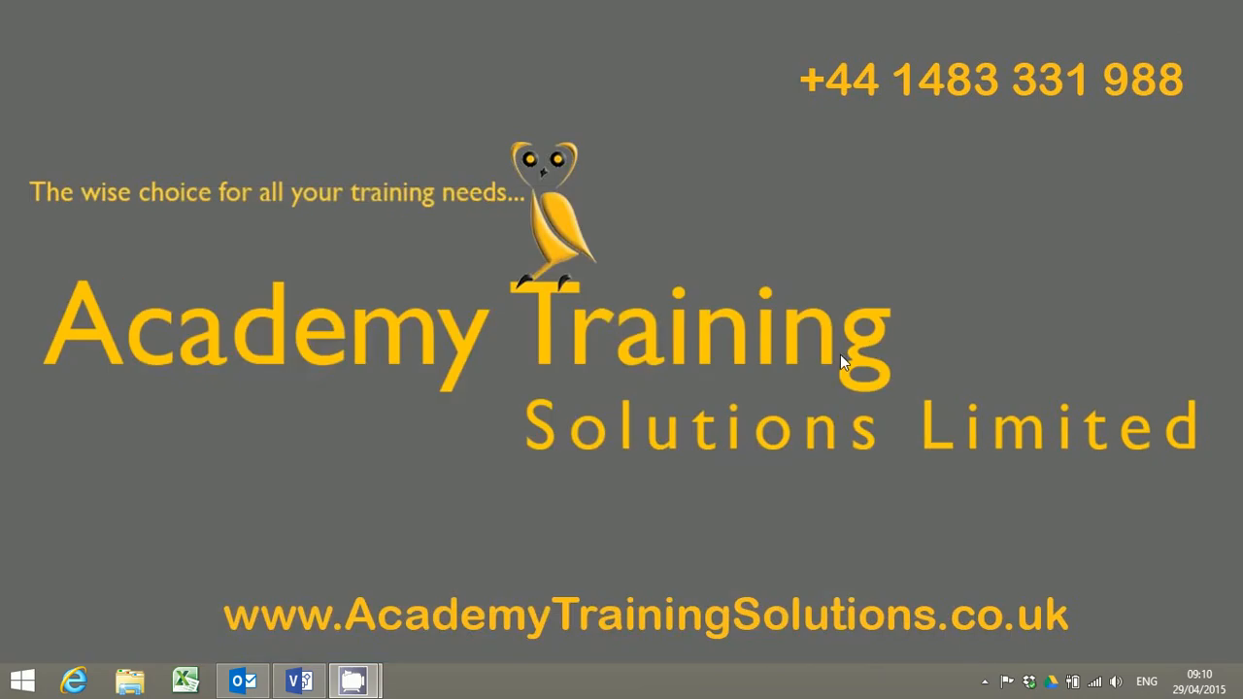